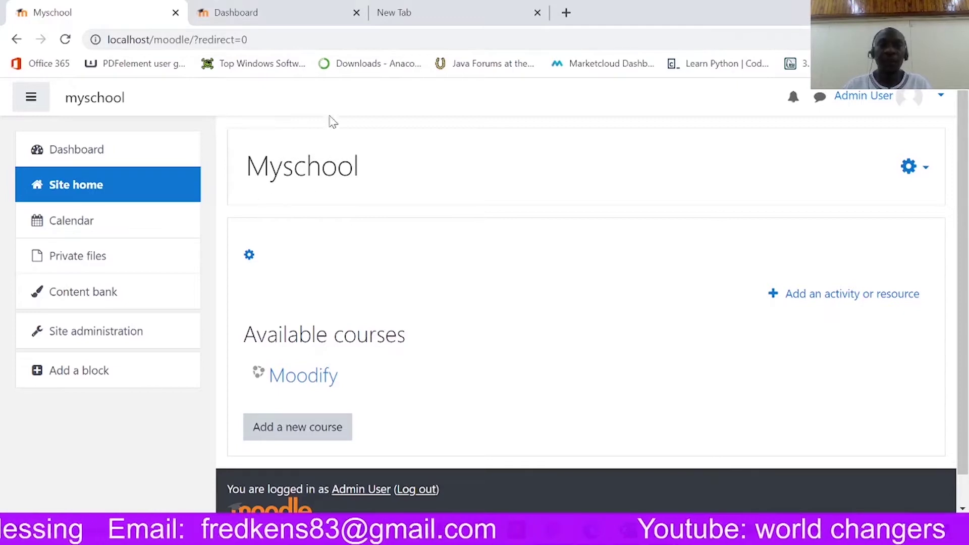
Step: Leave the Myschool site home for the blank new tab showing the Google start page
{"action": "left_click", "coordinate": [422, 13]}
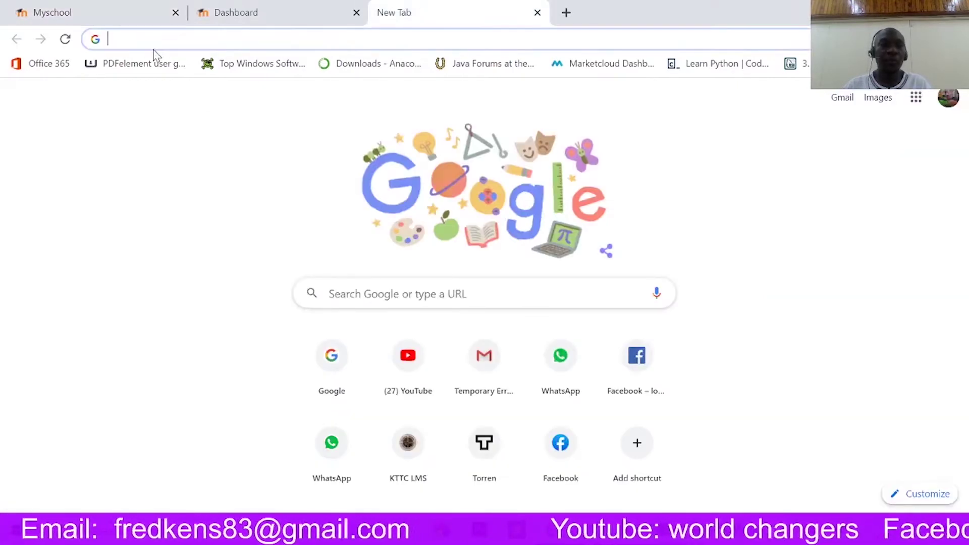
Step: Load moodle.org, open its Downloads page and scroll to the Extend Moodle section
{"action": "left_click", "coordinate": [116, 38]}
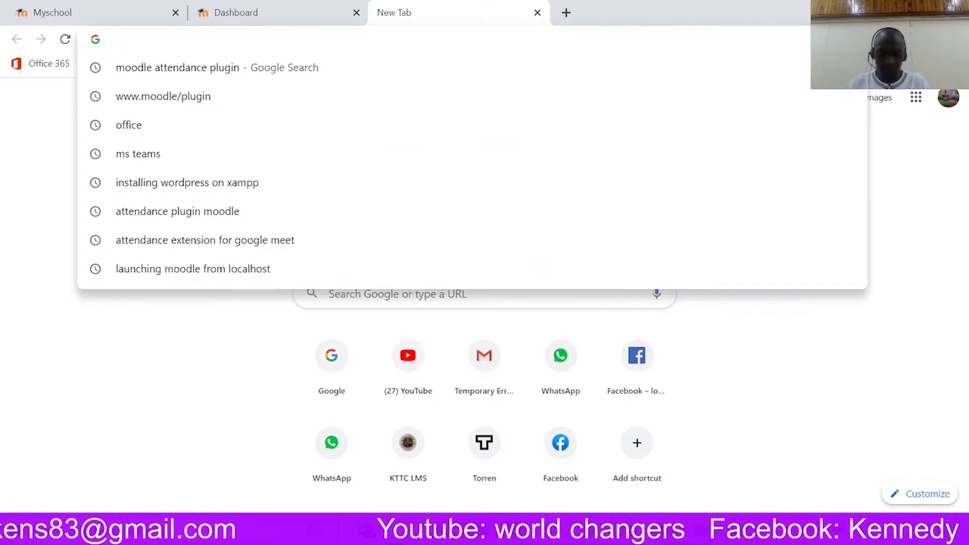
{"action": "type", "text": "moodle.org"}
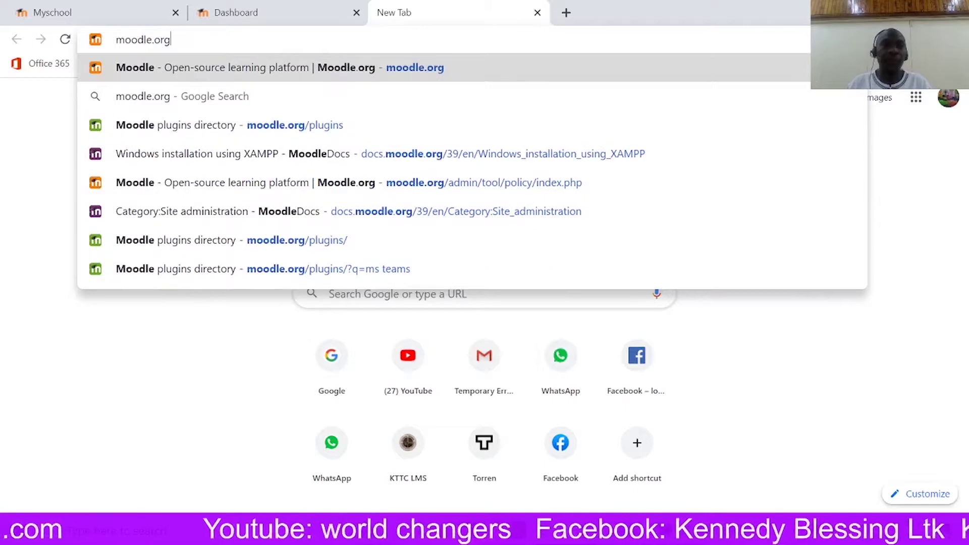
{"action": "key", "text": "Return"}
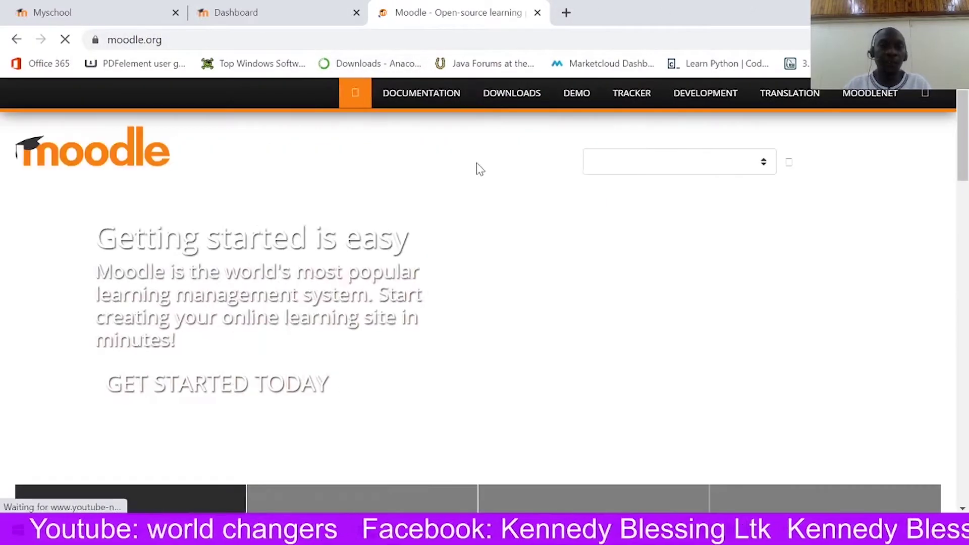
{"action": "scroll", "coordinate": [480, 273], "scroll_direction": "down", "scroll_amount": 4}
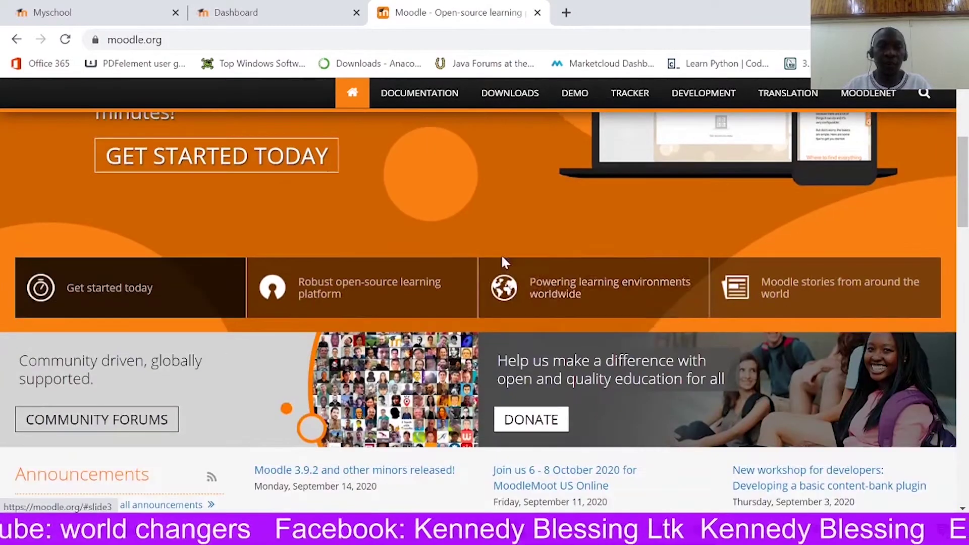
{"action": "scroll", "coordinate": [501, 260], "scroll_direction": "up", "scroll_amount": 4}
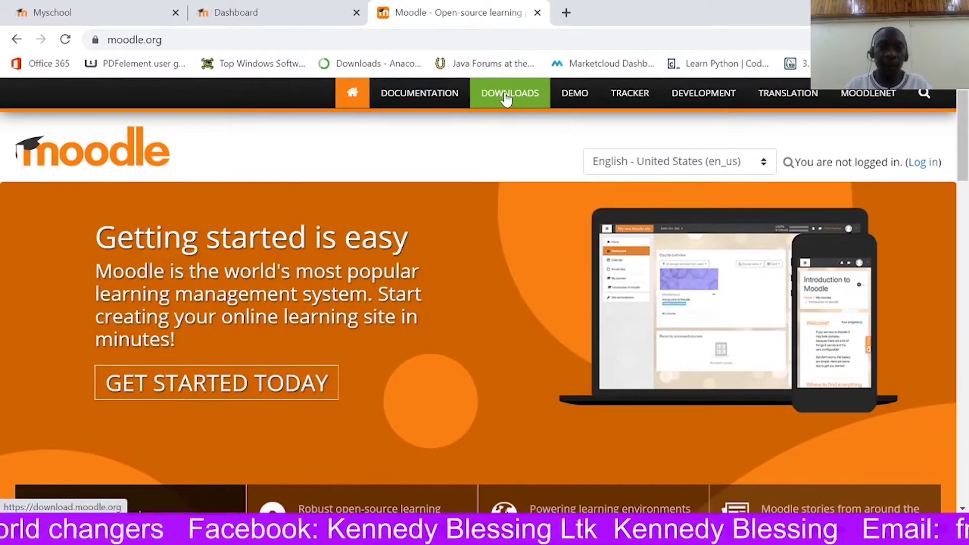
{"action": "left_click", "coordinate": [506, 99]}
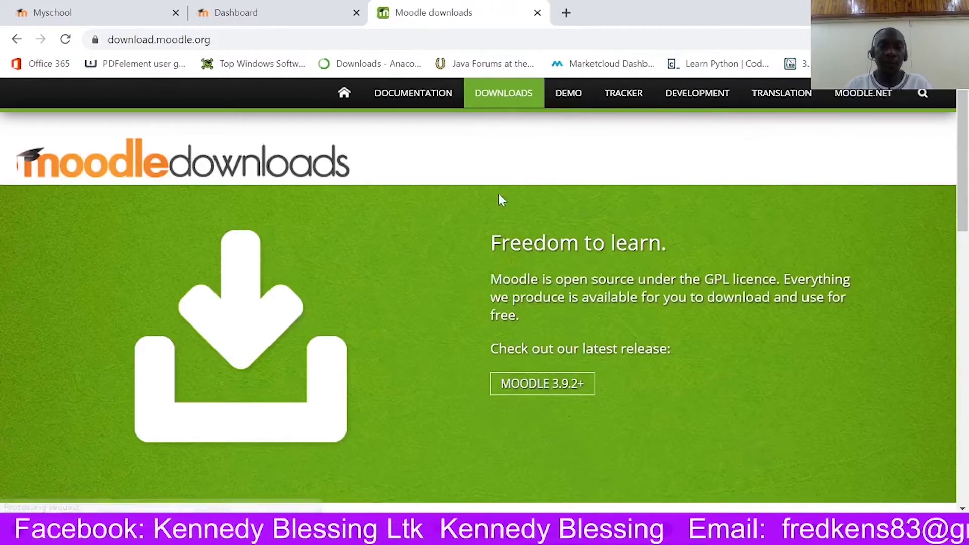
{"action": "scroll", "coordinate": [510, 296], "scroll_direction": "down", "scroll_amount": 6}
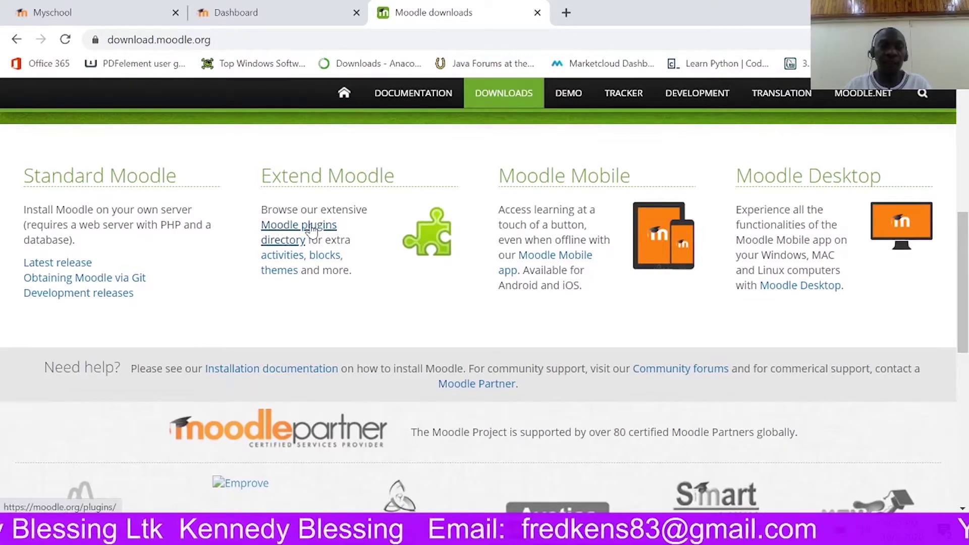
Step: Open the Moodle plugins directory and search it for 'ms teams'
{"action": "left_click", "coordinate": [286, 235]}
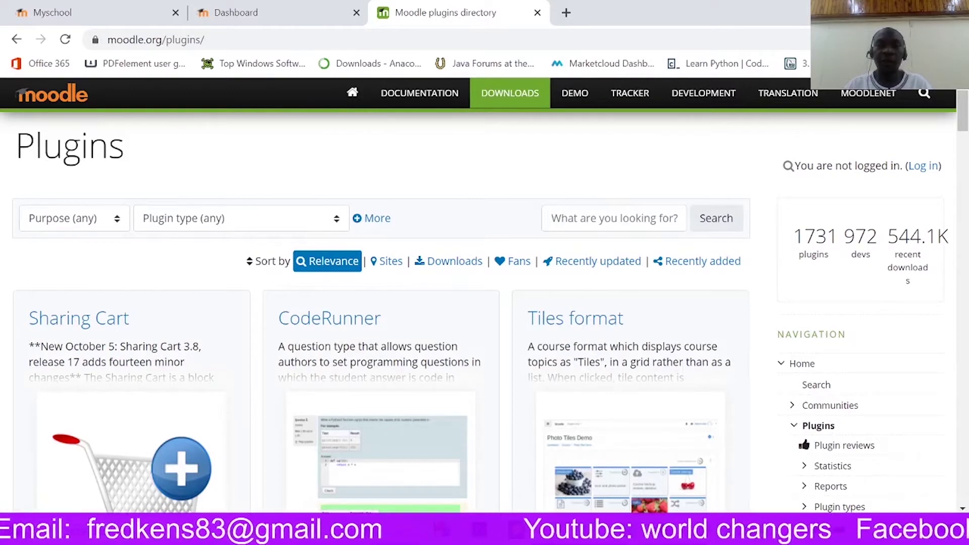
{"action": "left_click", "coordinate": [613, 218]}
{"action": "type", "text": "m"}
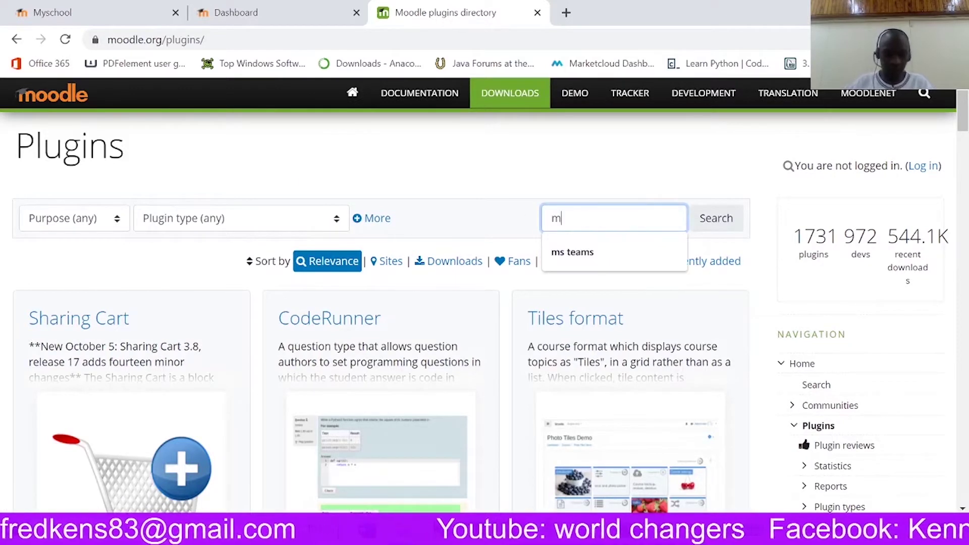
{"action": "type", "text": "s teams"}
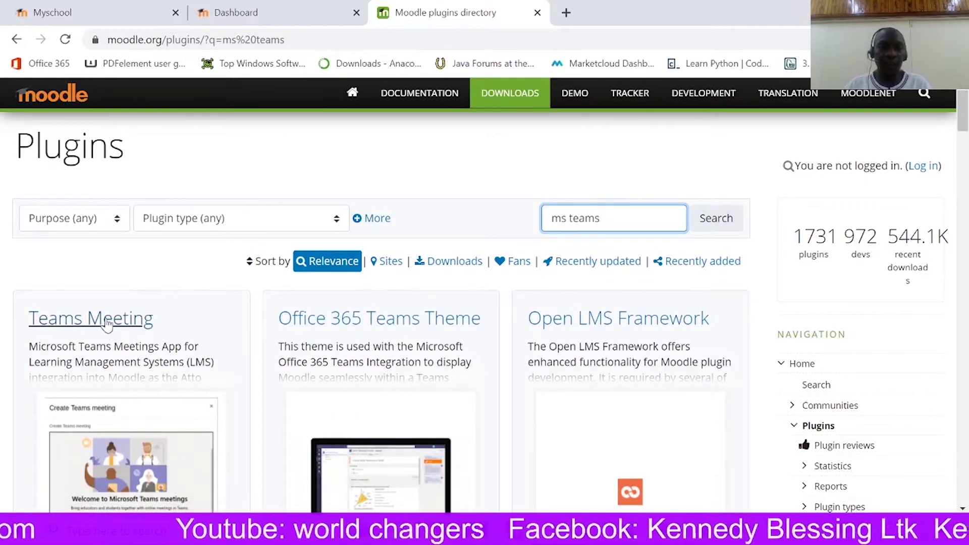
{"action": "scroll", "coordinate": [76, 323], "scroll_direction": "down", "scroll_amount": 6}
{"action": "scroll", "coordinate": [101, 252], "scroll_direction": "up", "scroll_amount": 5}
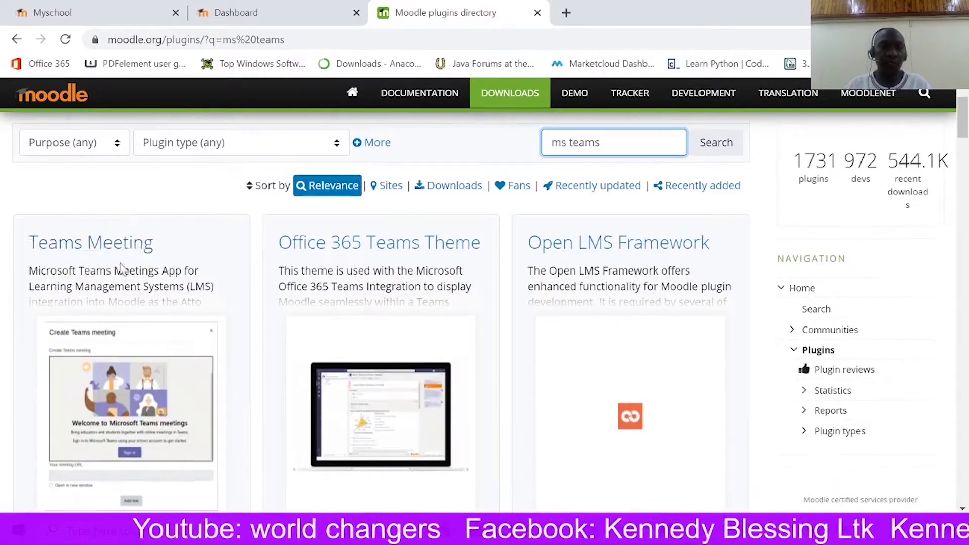
Step: Download the Atto: Teams Meeting plugin zip from its plugin page
{"action": "left_click", "coordinate": [96, 249]}
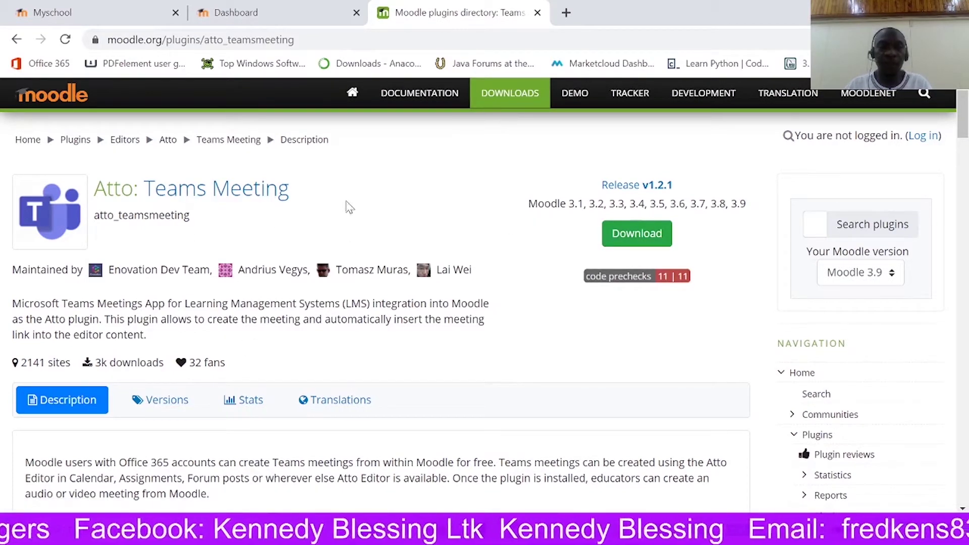
{"action": "left_click", "coordinate": [624, 238]}
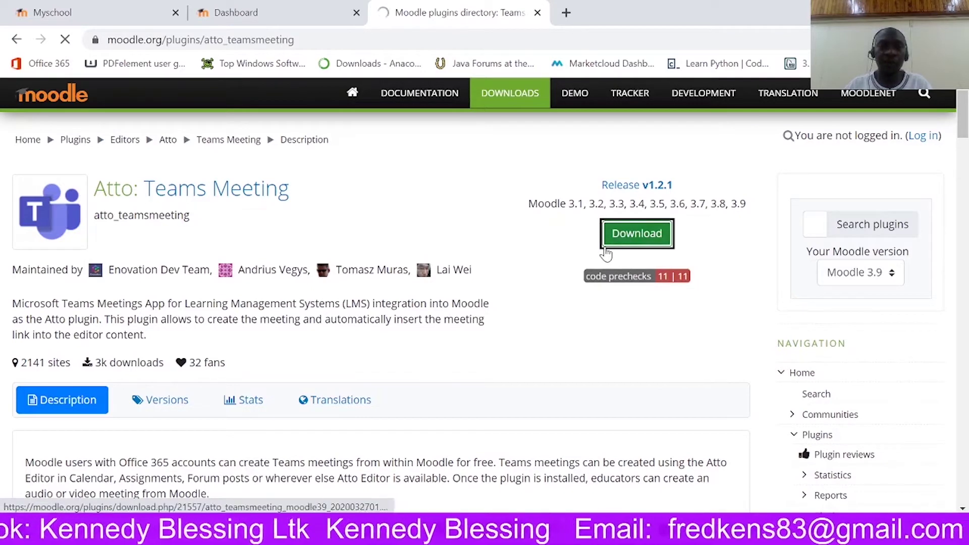
{"action": "left_click", "coordinate": [472, 331]}
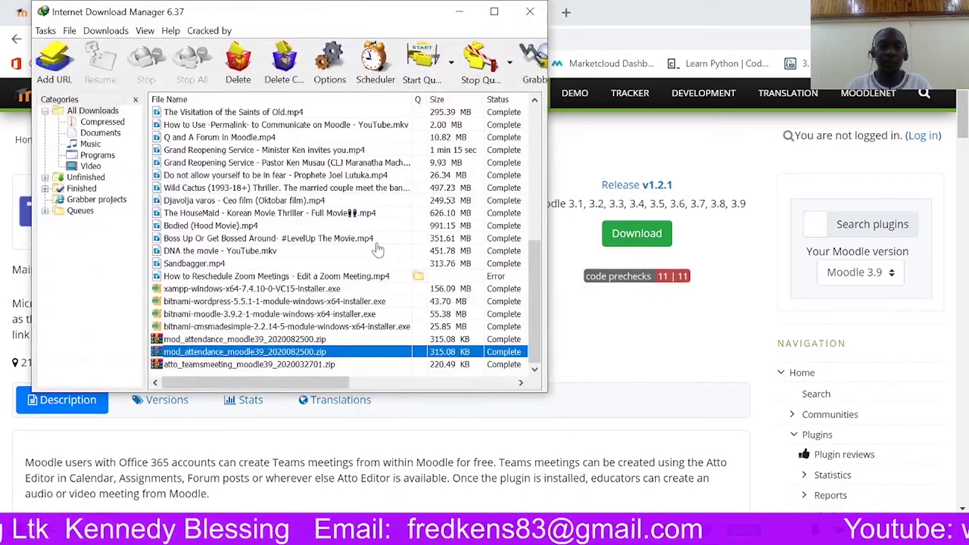
Step: From IDM, open the Downloads\Compressed folder holding atto_teamsmeeting_moodle39_2020032701.zip, then minimize IDM
{"action": "left_click", "coordinate": [264, 366]}
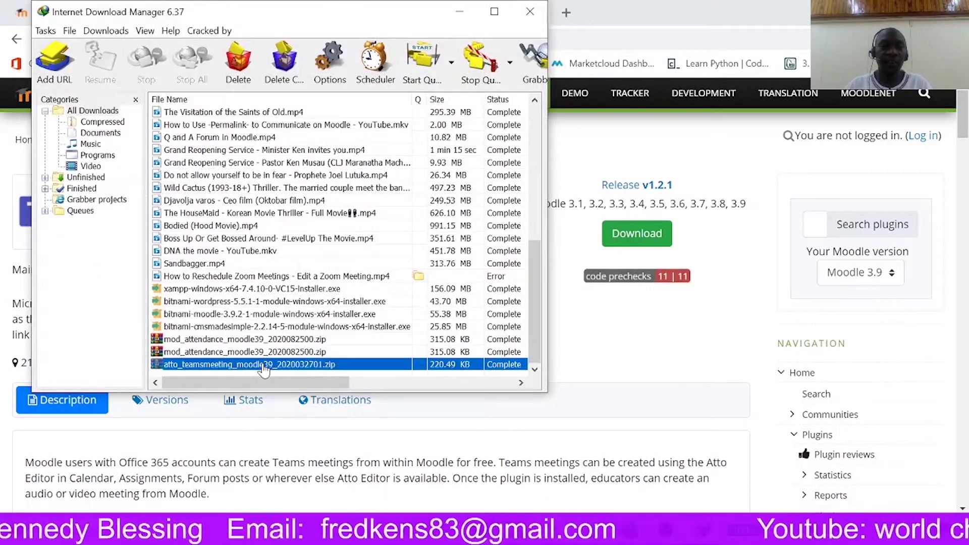
{"action": "right_click", "coordinate": [263, 364]}
{"action": "left_click", "coordinate": [325, 170]}
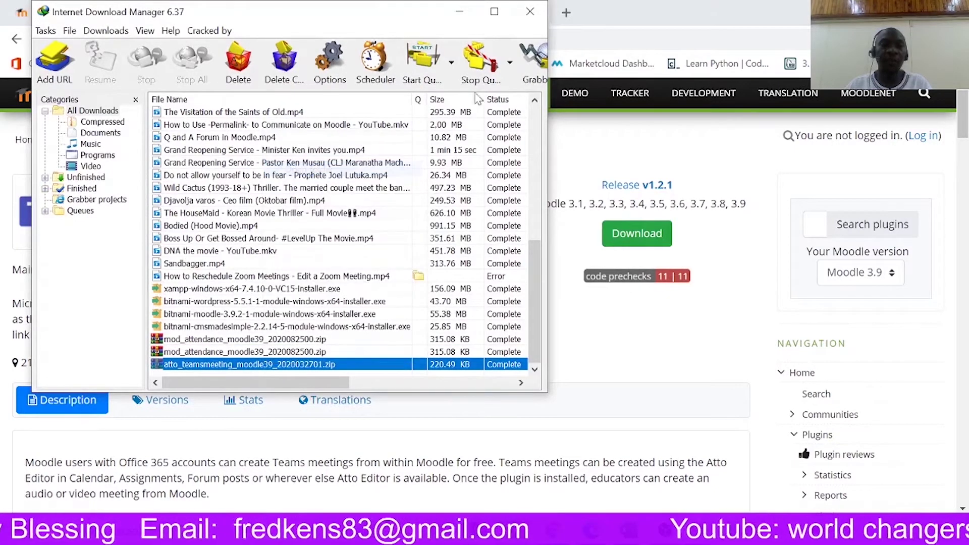
{"action": "left_click", "coordinate": [459, 11]}
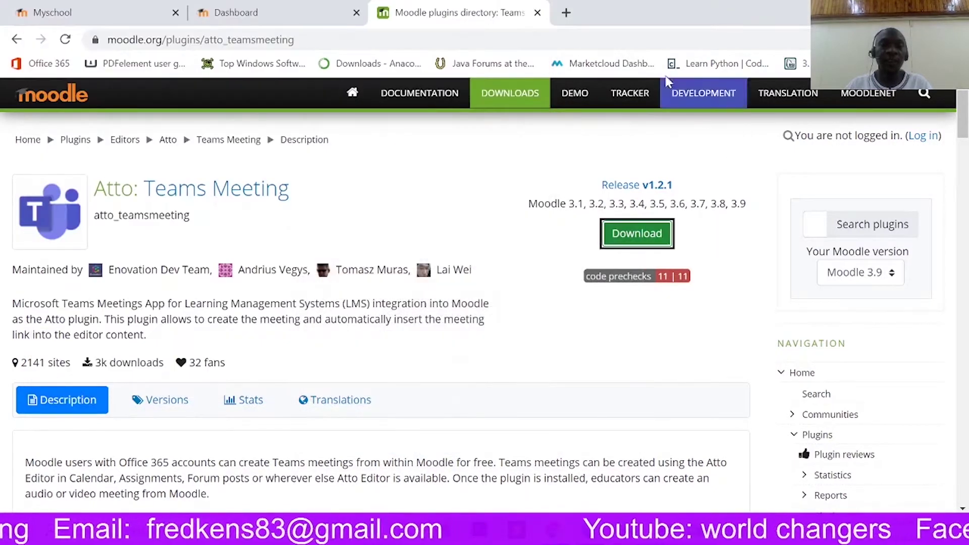
Step: Check the atto_teamsmeeting zip in the Compressed folder, then go back to the Myschool tab
{"action": "mouse_move", "coordinate": [404, 535]}
{"action": "left_click", "coordinate": [543, 444]}
{"action": "left_click", "coordinate": [321, 286]}
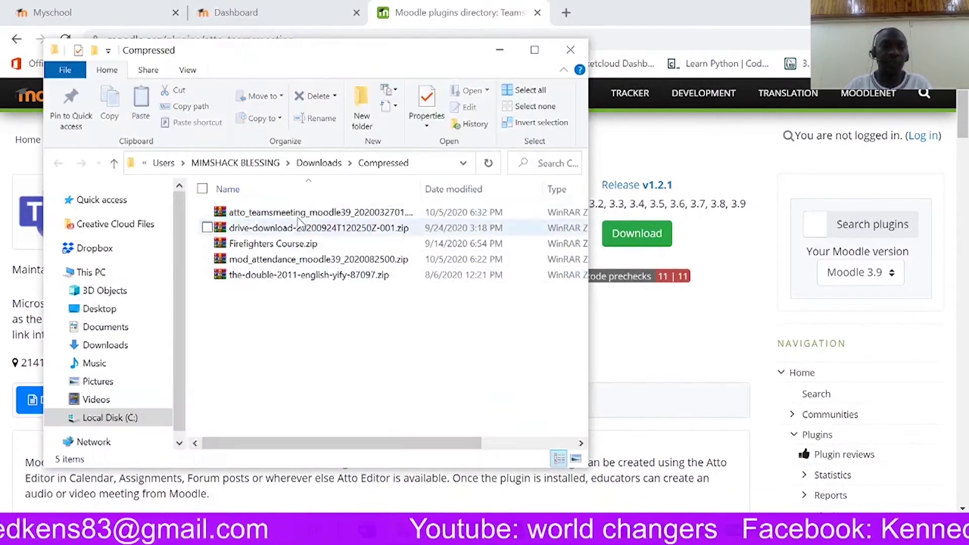
{"action": "left_click", "coordinate": [290, 214]}
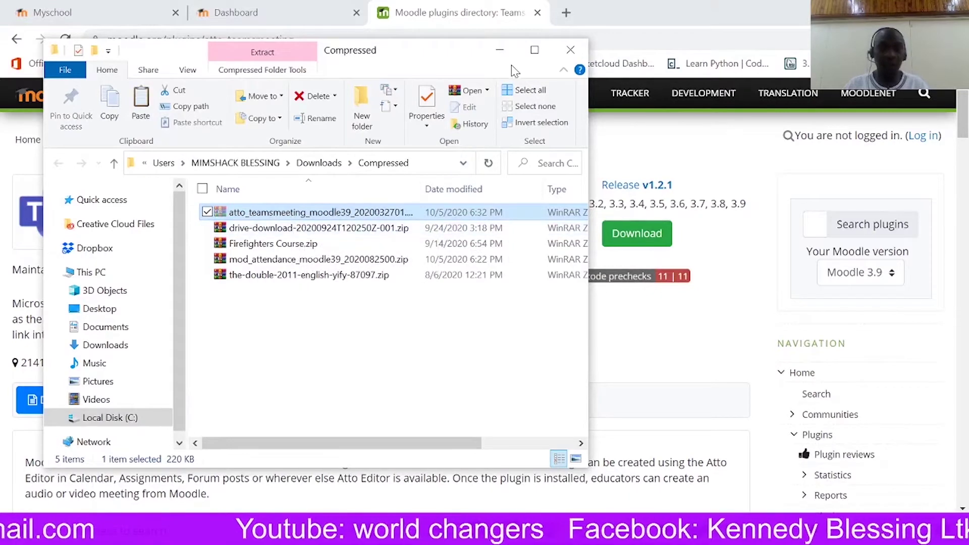
{"action": "left_click", "coordinate": [499, 50]}
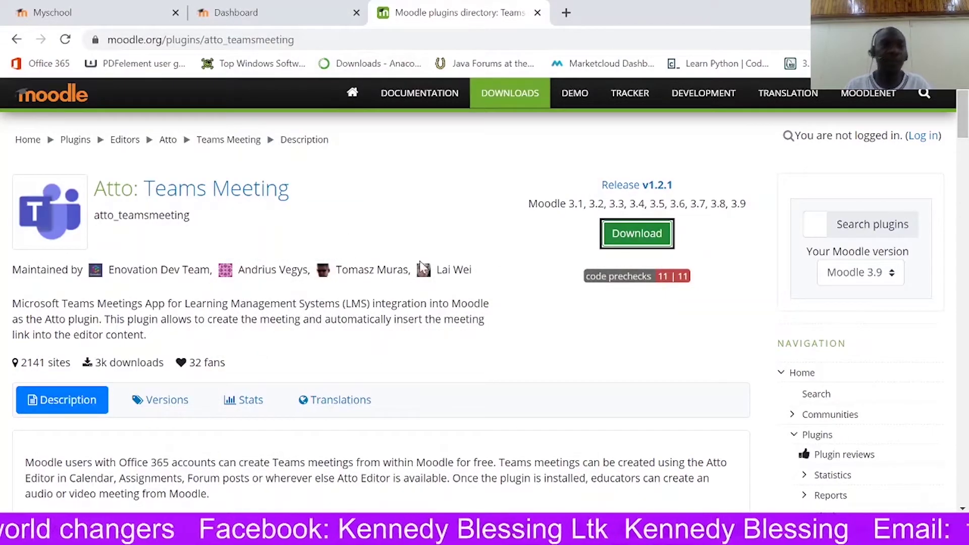
{"action": "left_click", "coordinate": [100, 12]}
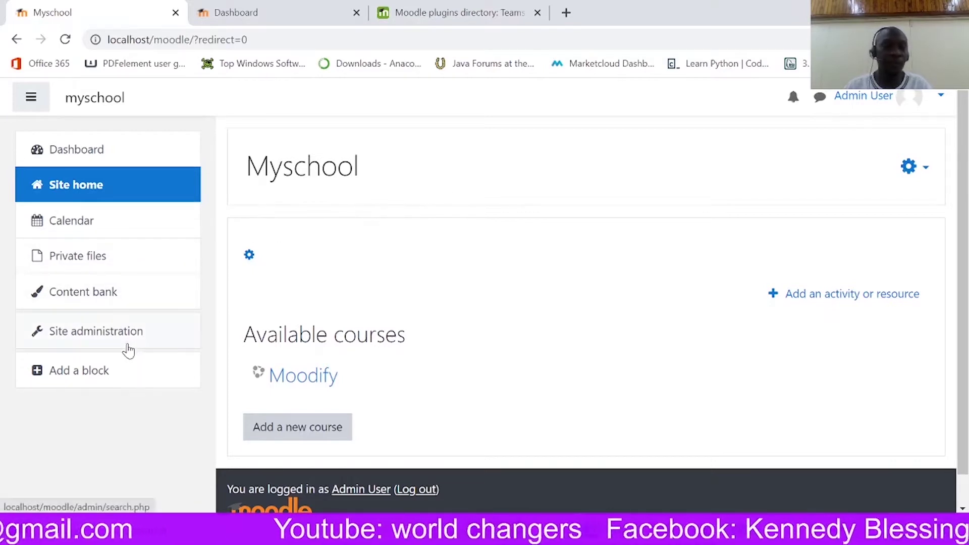
Step: Go to Site administration > Plugins > Install plugins and reach the Install plugin from ZIP file form
{"action": "left_click", "coordinate": [79, 342]}
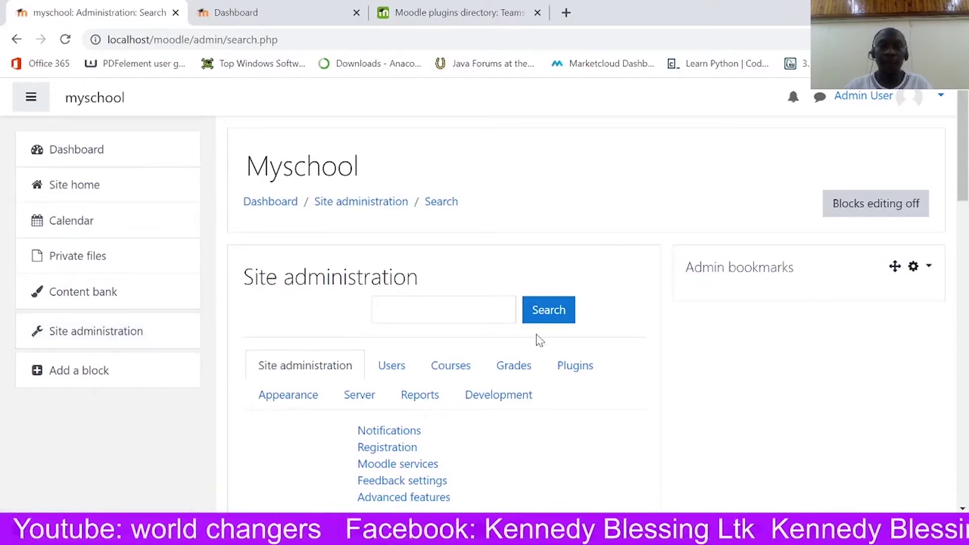
{"action": "left_click", "coordinate": [576, 372]}
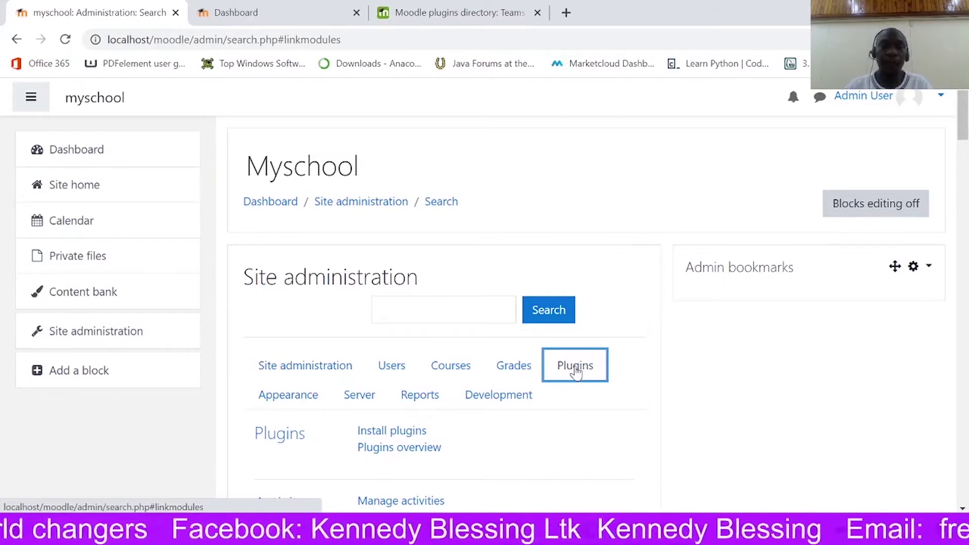
{"action": "scroll", "coordinate": [412, 343], "scroll_direction": "down", "scroll_amount": 3}
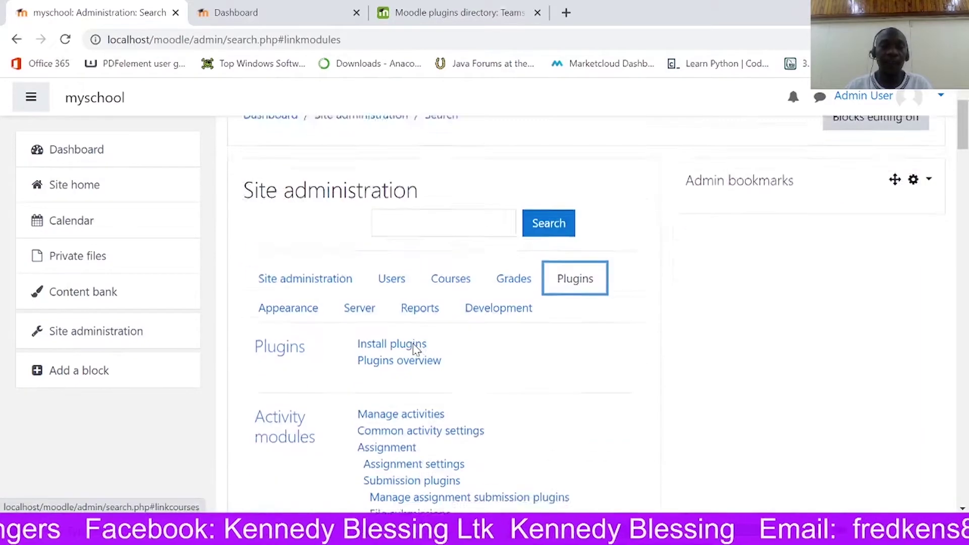
{"action": "left_click", "coordinate": [389, 283]}
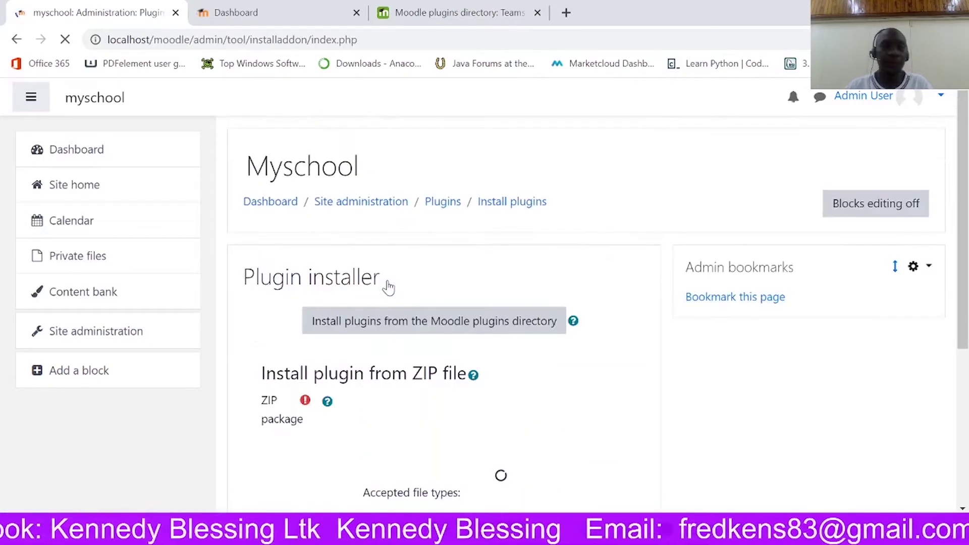
{"action": "scroll", "coordinate": [474, 277], "scroll_direction": "down", "scroll_amount": 5}
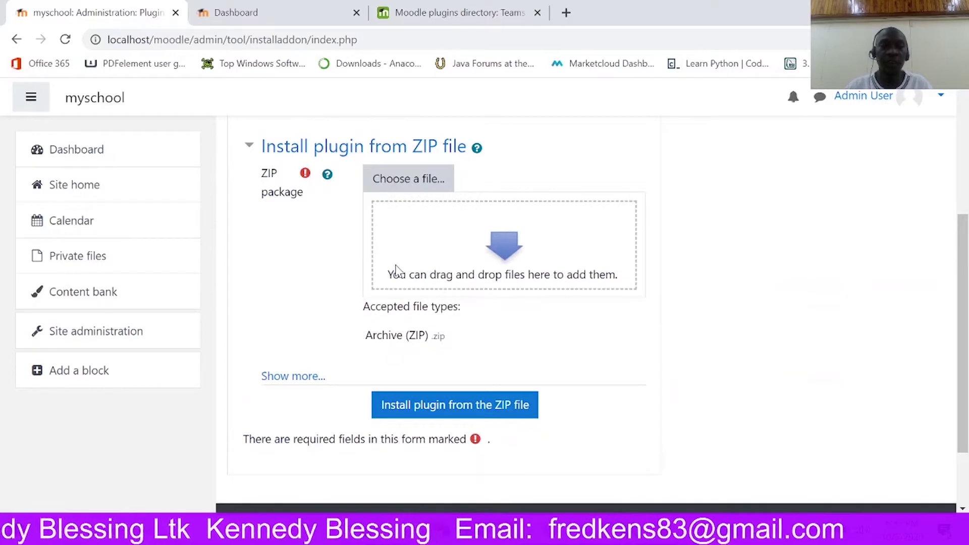
Step: Upload atto_teamsmeeting_moodle39_2020032701.zip via the file picker and install the plugin from it
{"action": "left_click", "coordinate": [401, 181]}
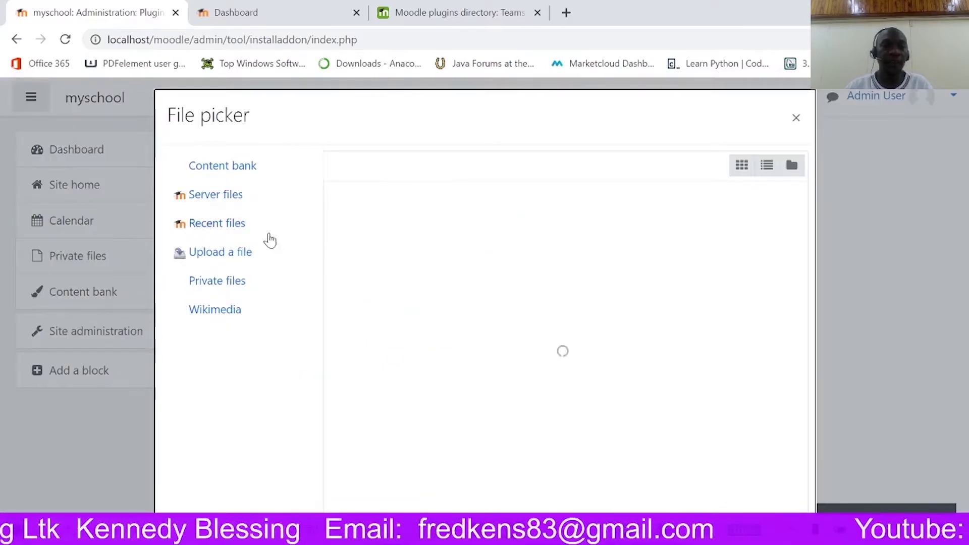
{"action": "left_click", "coordinate": [214, 247]}
{"action": "left_click", "coordinate": [378, 237]}
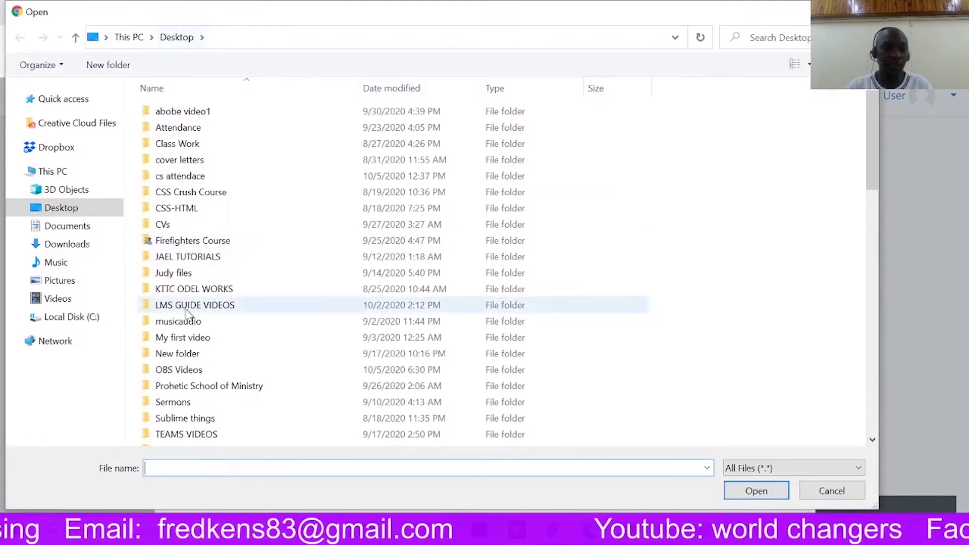
{"action": "scroll", "coordinate": [195, 309], "scroll_direction": "down", "scroll_amount": 7}
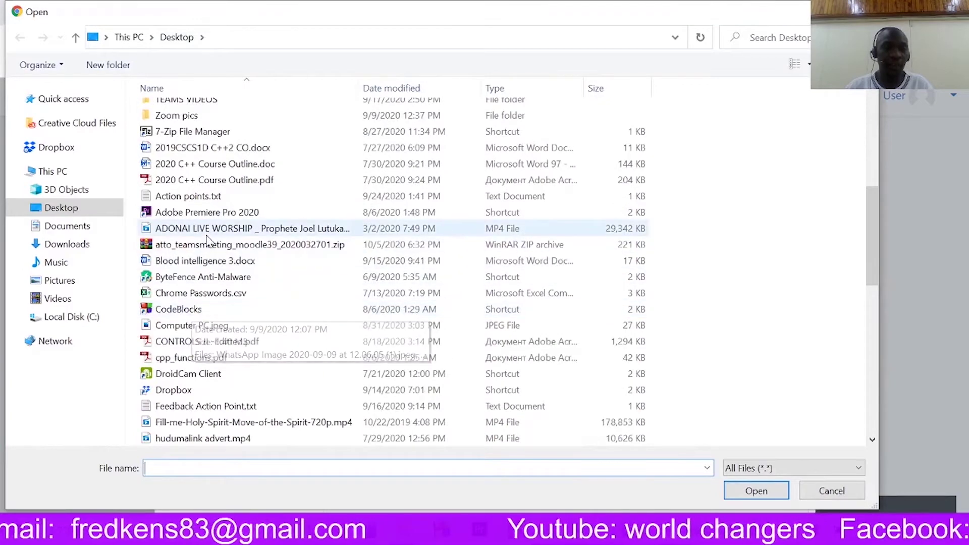
{"action": "left_click", "coordinate": [193, 248]}
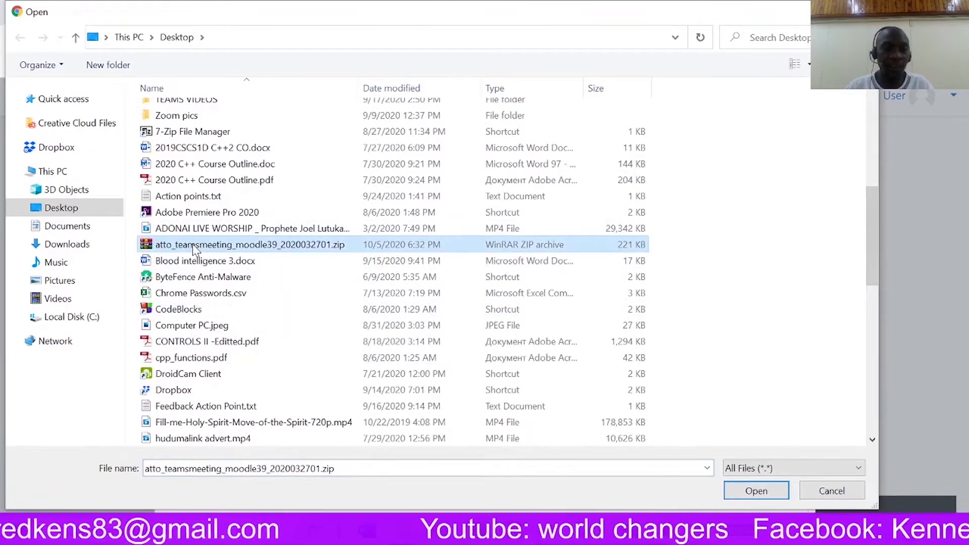
{"action": "left_click", "coordinate": [756, 490]}
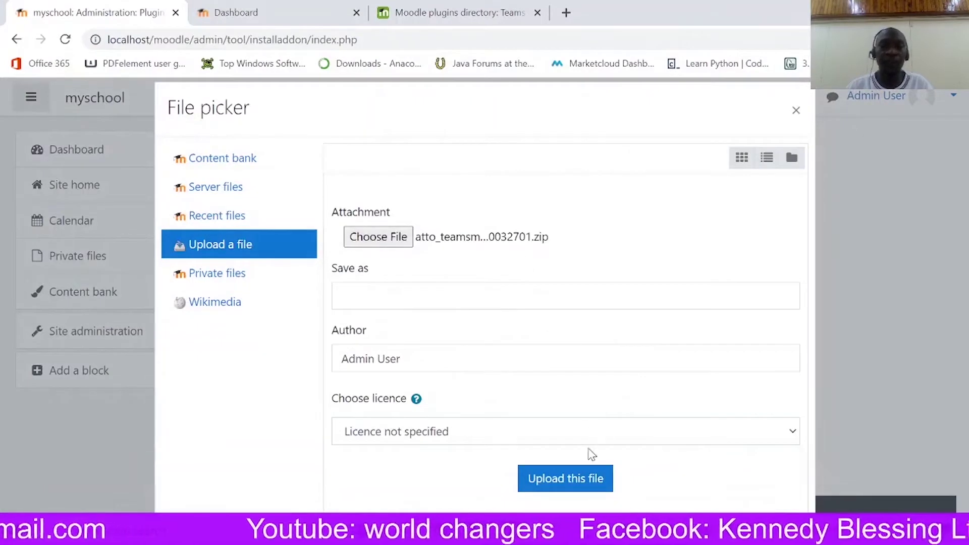
{"action": "left_click", "coordinate": [564, 478]}
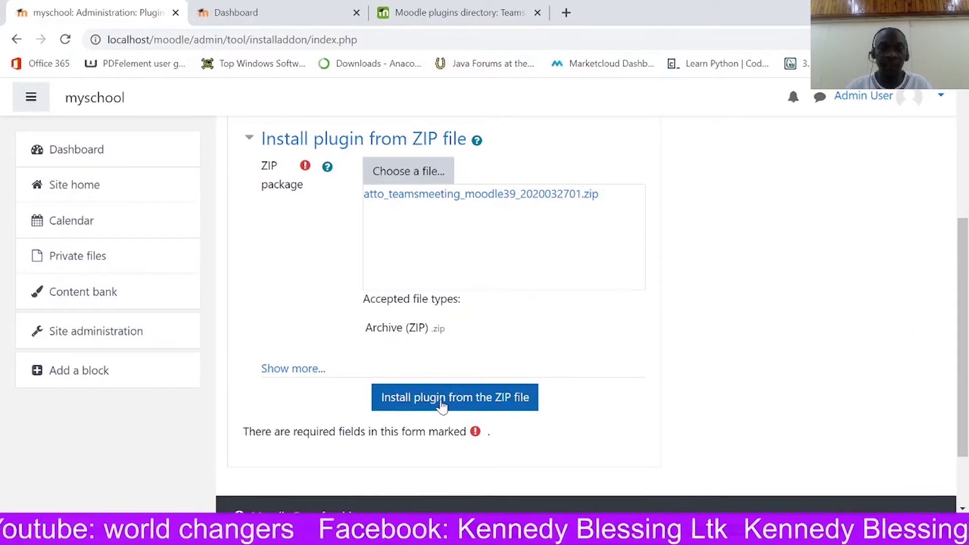
{"action": "left_click", "coordinate": [422, 403]}
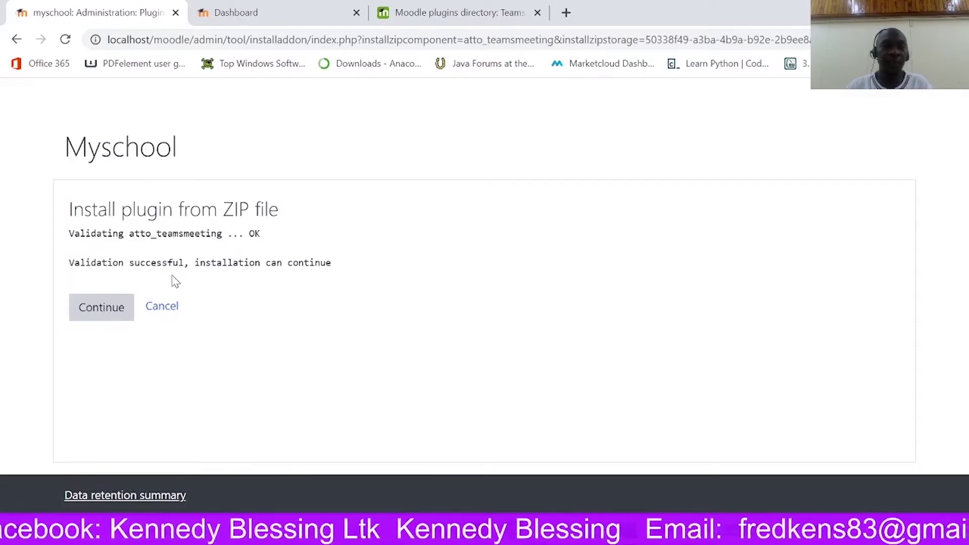
Step: Continue past the plugin validation and the server environment checks
{"action": "left_click", "coordinate": [108, 309]}
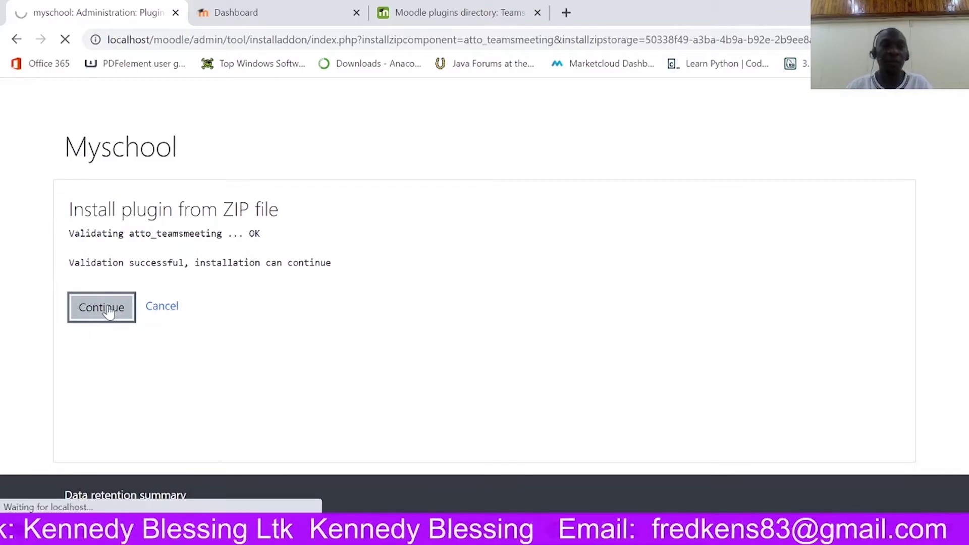
{"action": "scroll", "coordinate": [507, 278], "scroll_direction": "down", "scroll_amount": 8}
{"action": "scroll", "coordinate": [508, 280], "scroll_direction": "down", "scroll_amount": 6}
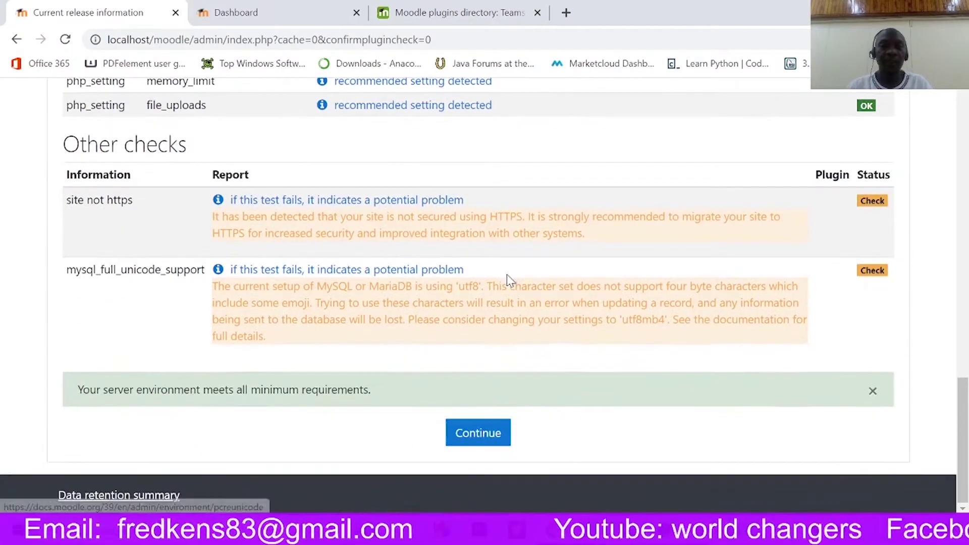
{"action": "left_click", "coordinate": [475, 435]}
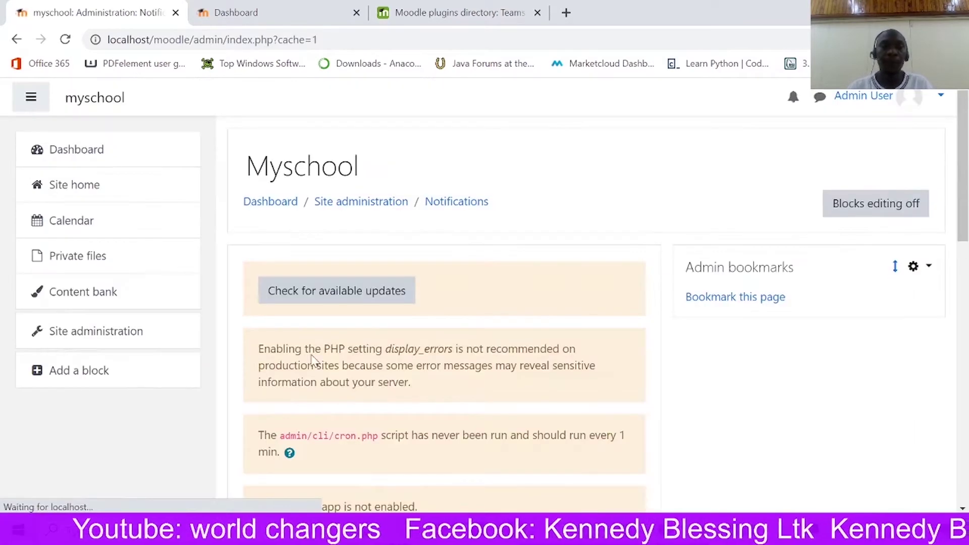
{"action": "scroll", "coordinate": [539, 304], "scroll_direction": "down", "scroll_amount": 6}
{"action": "scroll", "coordinate": [539, 305], "scroll_direction": "down", "scroll_amount": 5}
{"action": "scroll", "coordinate": [482, 317], "scroll_direction": "up", "scroll_amount": 10}
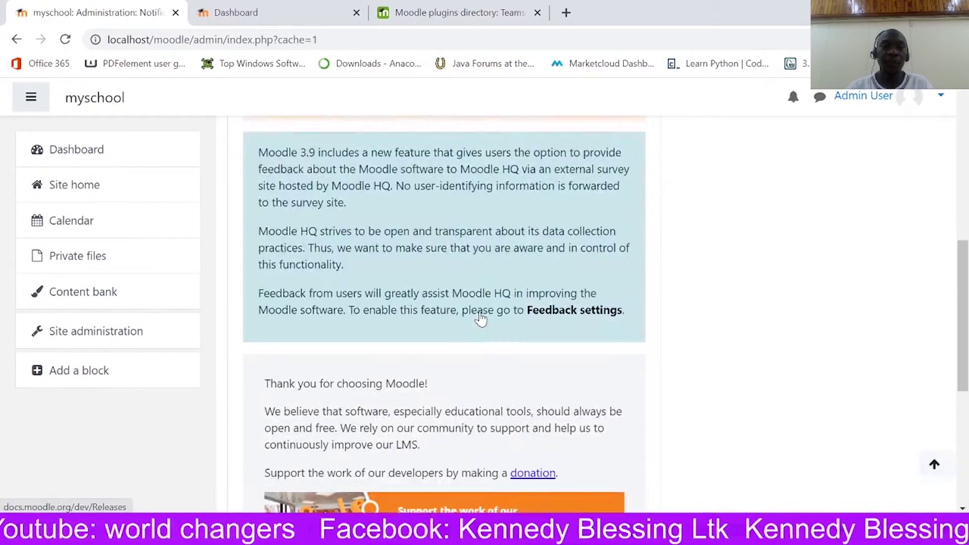
Step: Glance at the Dashboard tab, then return to the site administration tab
{"action": "left_click", "coordinate": [305, 11]}
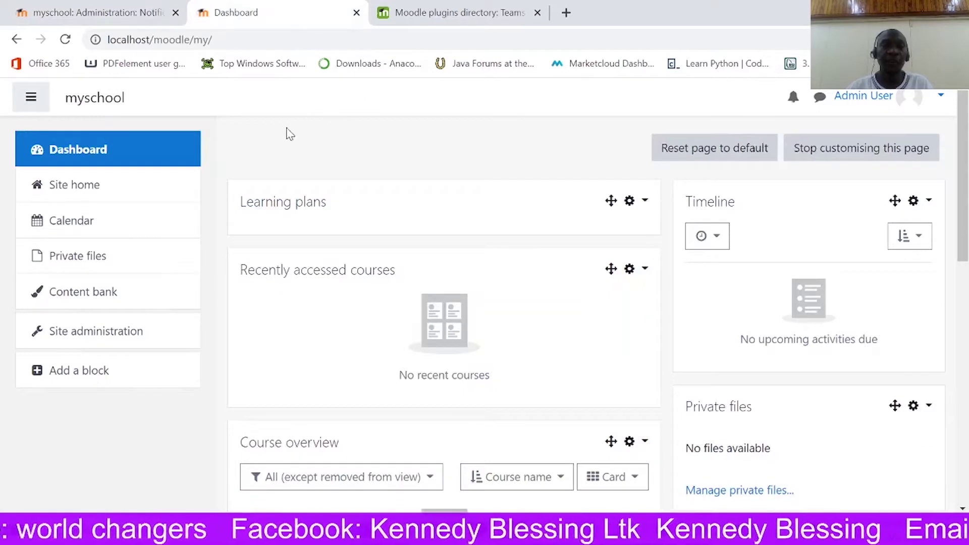
{"action": "scroll", "coordinate": [304, 292], "scroll_direction": "down", "scroll_amount": 6}
{"action": "scroll", "coordinate": [303, 290], "scroll_direction": "up", "scroll_amount": 6}
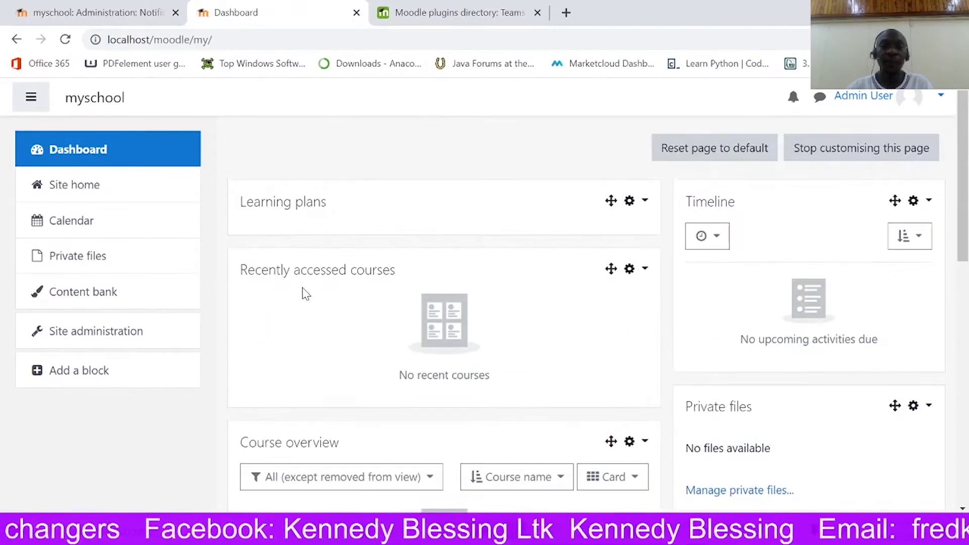
{"action": "left_click", "coordinate": [94, 12]}
Step: Open Site administration > Plugins > Plugins overview and scroll to the Atto Teams Meeting entry
{"action": "left_click", "coordinate": [79, 330]}
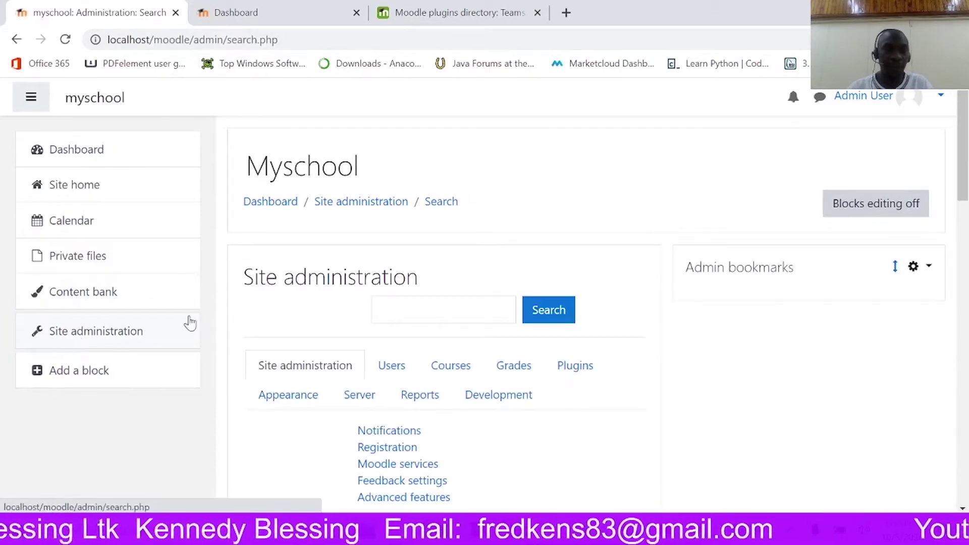
{"action": "scroll", "coordinate": [439, 263], "scroll_direction": "down", "scroll_amount": 3}
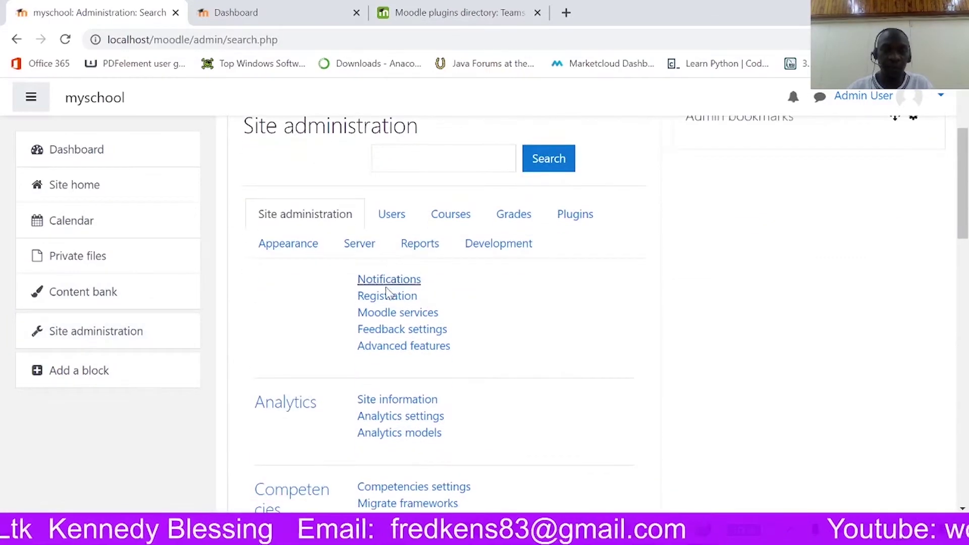
{"action": "left_click", "coordinate": [571, 218]}
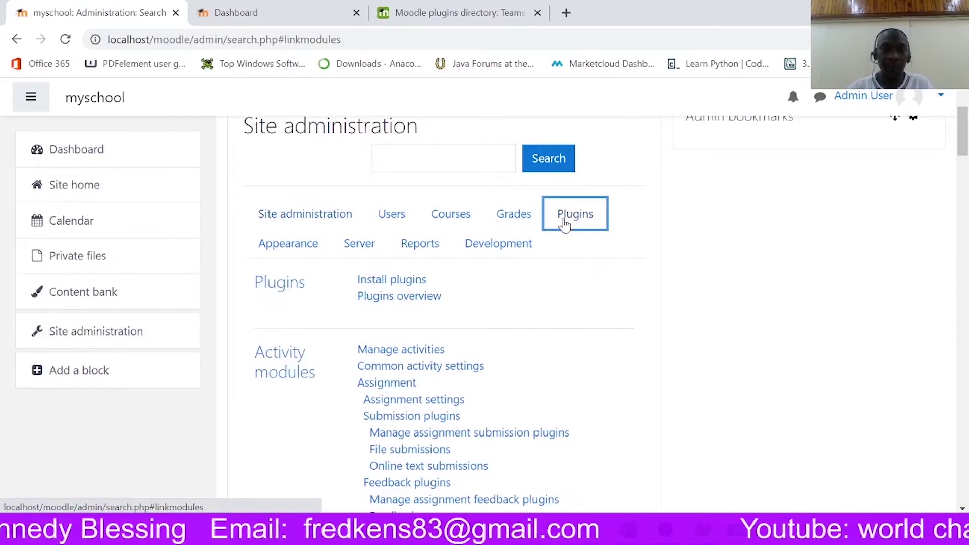
{"action": "left_click", "coordinate": [386, 302]}
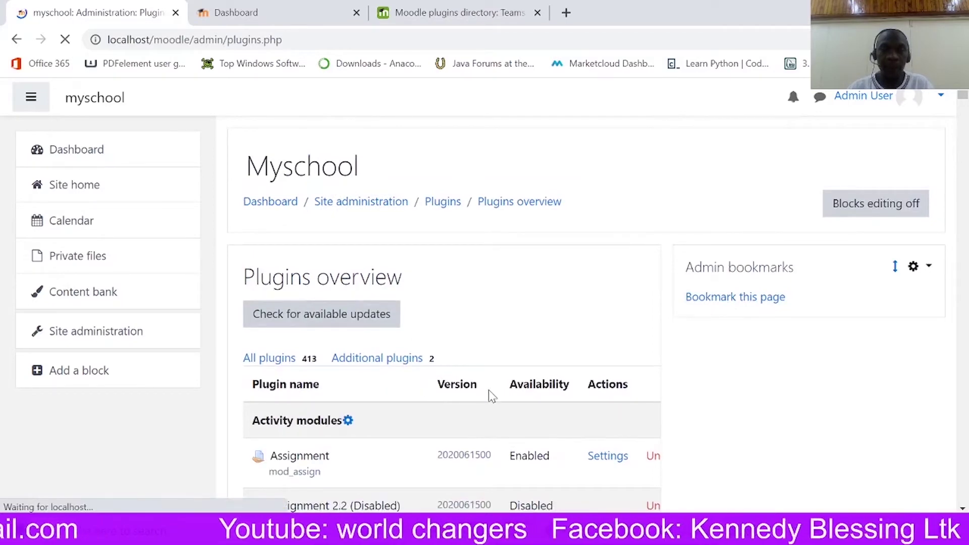
{"action": "left_click_drag", "start_coordinate": [964, 99], "coordinate": [964, 356]}
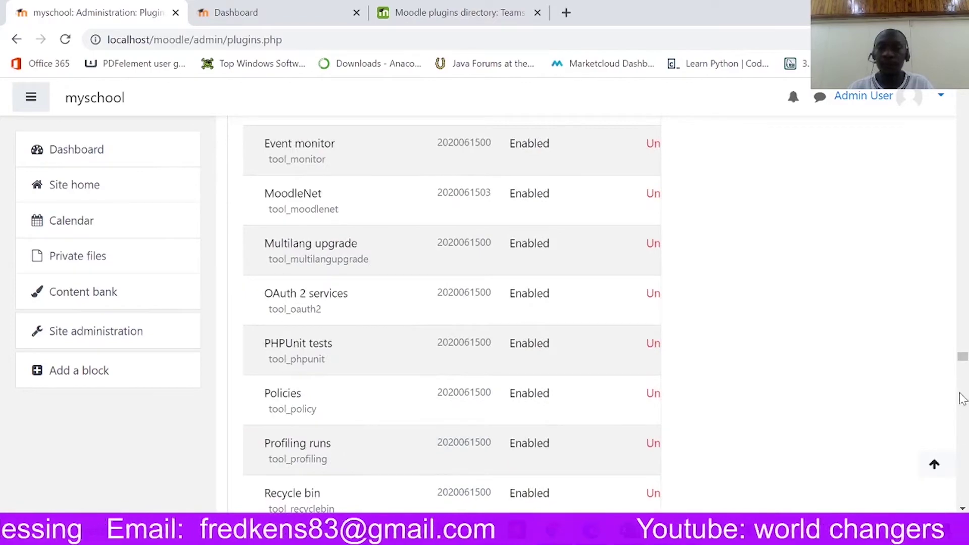
{"action": "scroll", "coordinate": [656, 270], "scroll_direction": "up", "scroll_amount": 20}
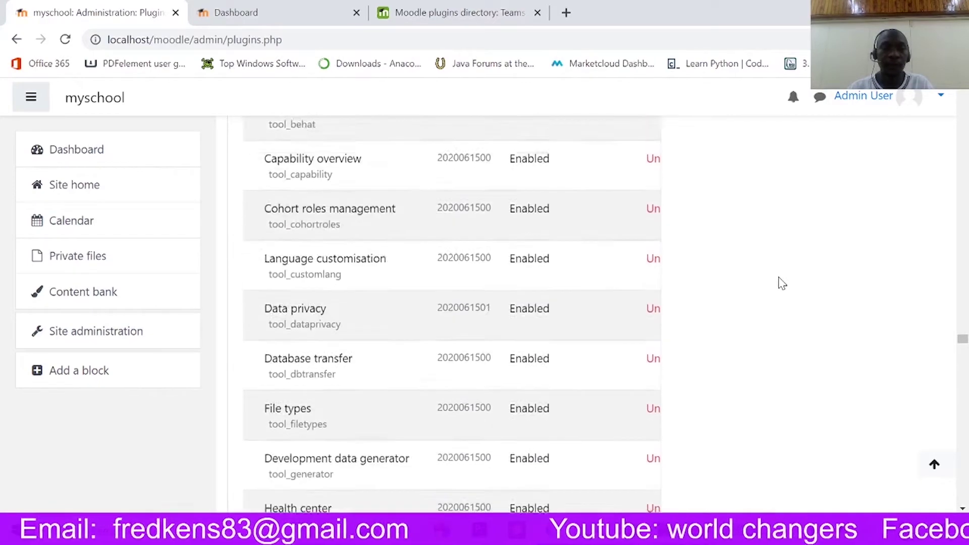
{"action": "scroll", "coordinate": [782, 277], "scroll_direction": "up", "scroll_amount": 15}
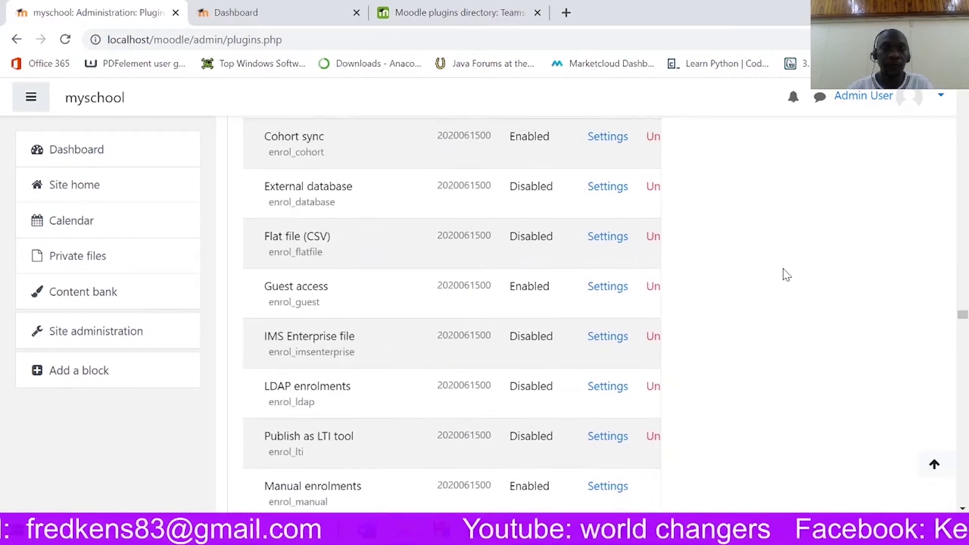
{"action": "scroll", "coordinate": [786, 274], "scroll_direction": "up", "scroll_amount": 15}
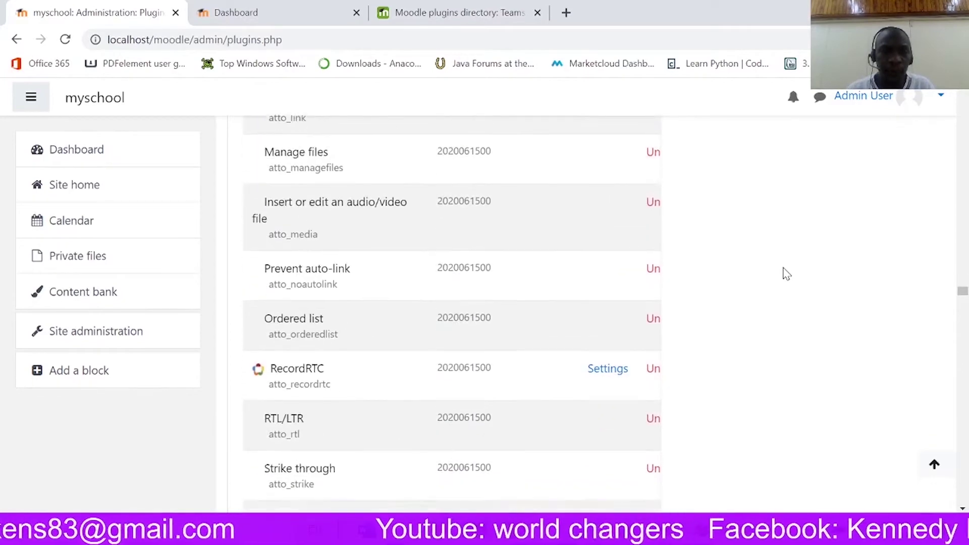
{"action": "scroll", "coordinate": [786, 274], "scroll_direction": "down", "scroll_amount": 1}
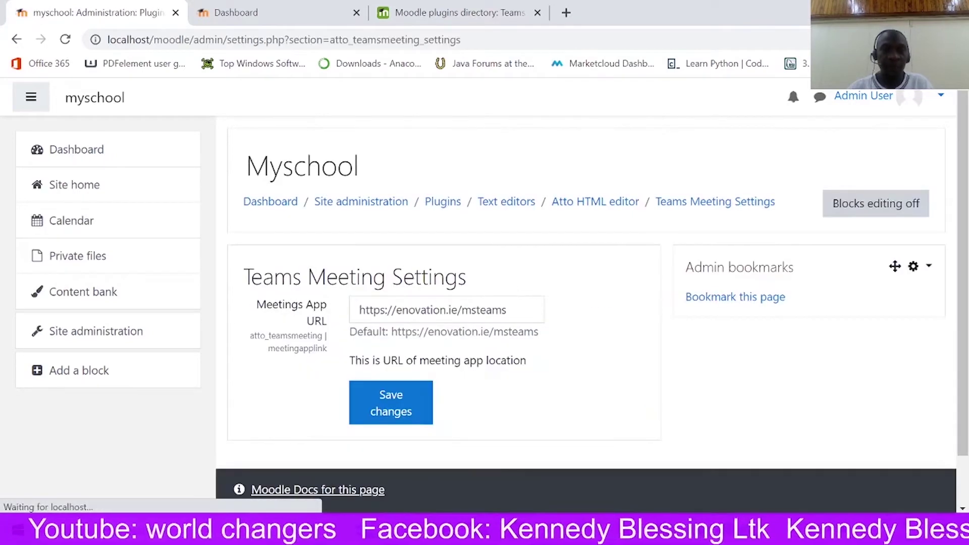
{"action": "scroll", "coordinate": [580, 316], "scroll_direction": "down", "scroll_amount": 2}
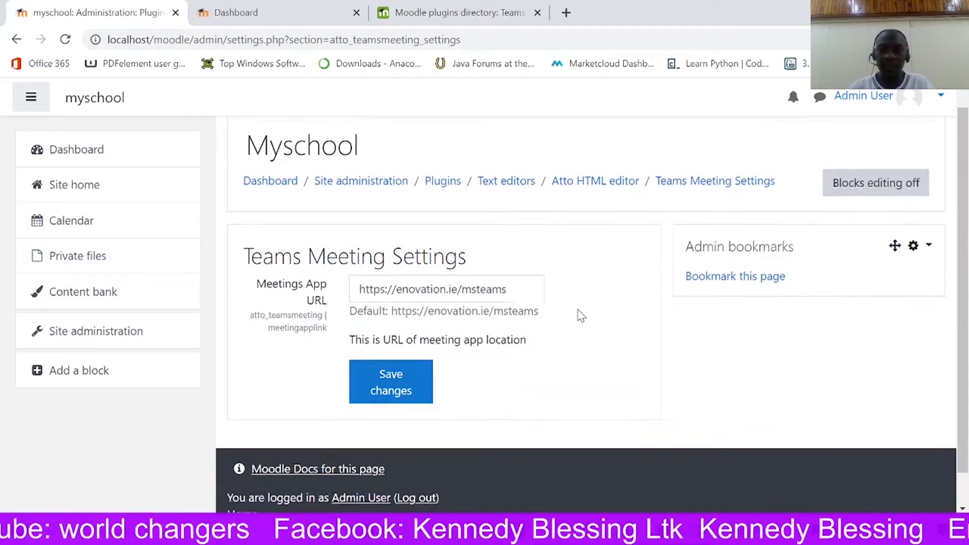
{"action": "scroll", "coordinate": [585, 303], "scroll_direction": "up", "scroll_amount": 2}
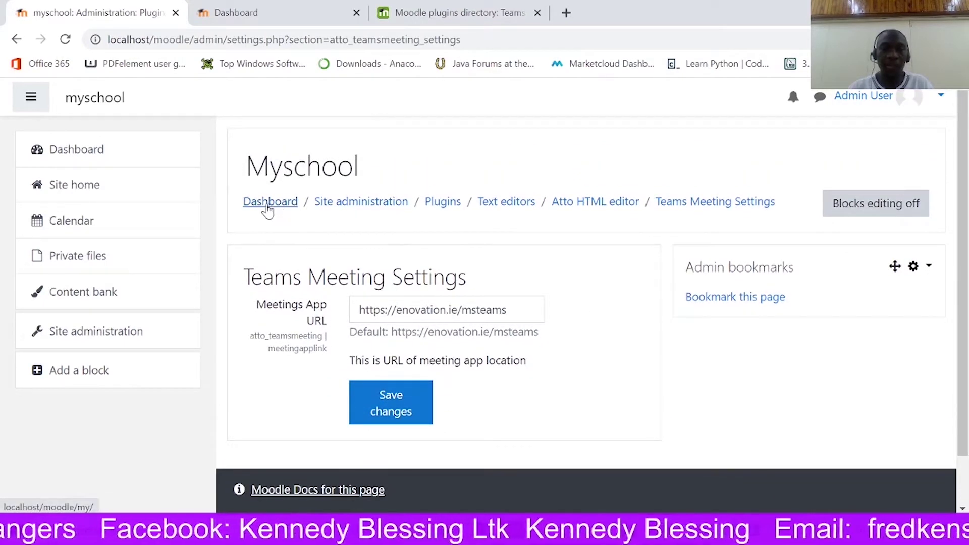
Step: Return to Site administration, show the Plugins links and toggle block editing mode
{"action": "left_click", "coordinate": [389, 211]}
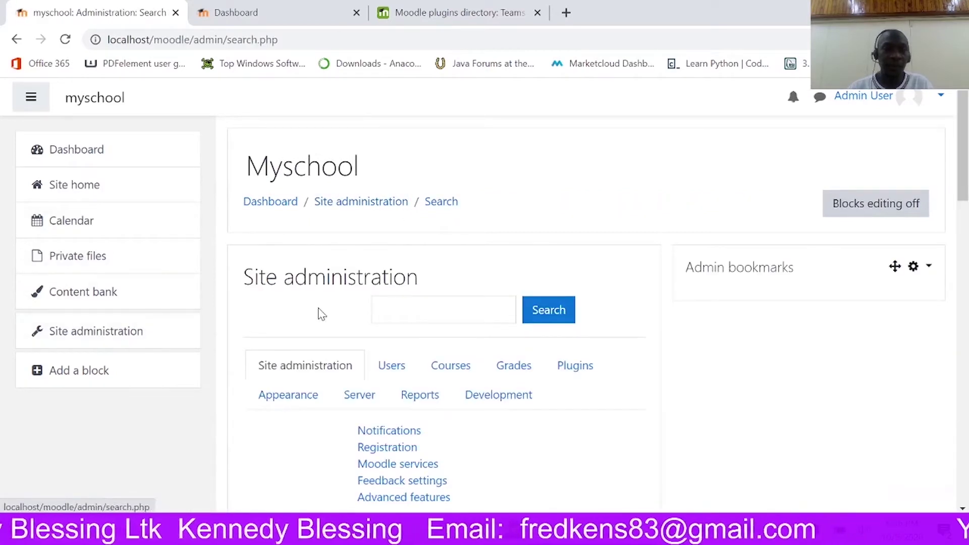
{"action": "left_click", "coordinate": [573, 367]}
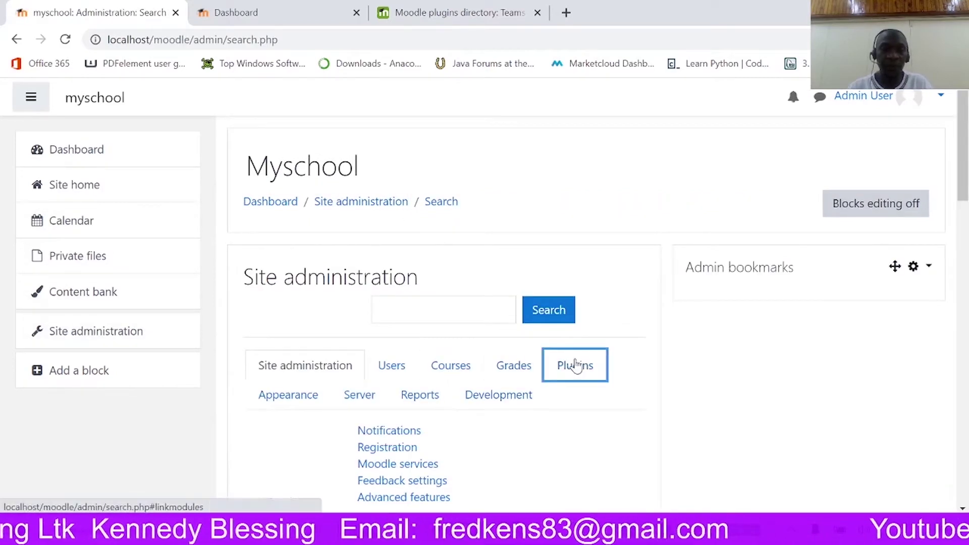
{"action": "scroll", "coordinate": [489, 385], "scroll_direction": "down", "scroll_amount": 5}
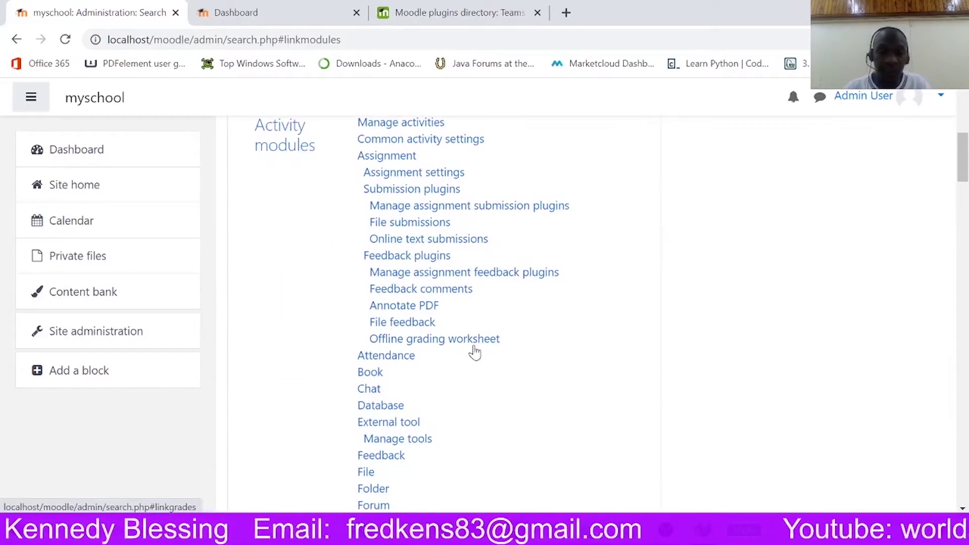
{"action": "scroll", "coordinate": [416, 297], "scroll_direction": "down", "scroll_amount": 6}
{"action": "scroll", "coordinate": [411, 296], "scroll_direction": "up", "scroll_amount": 11}
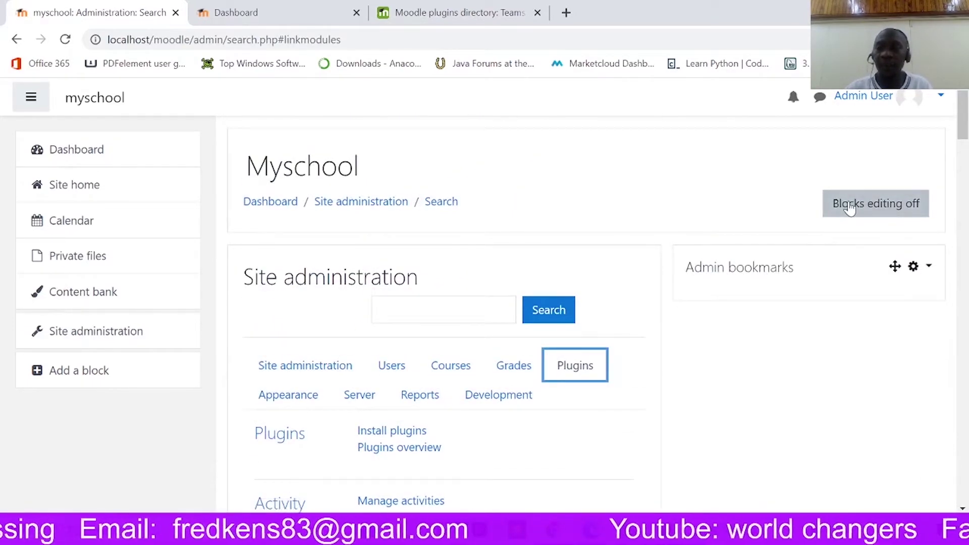
{"action": "left_click", "coordinate": [878, 211]}
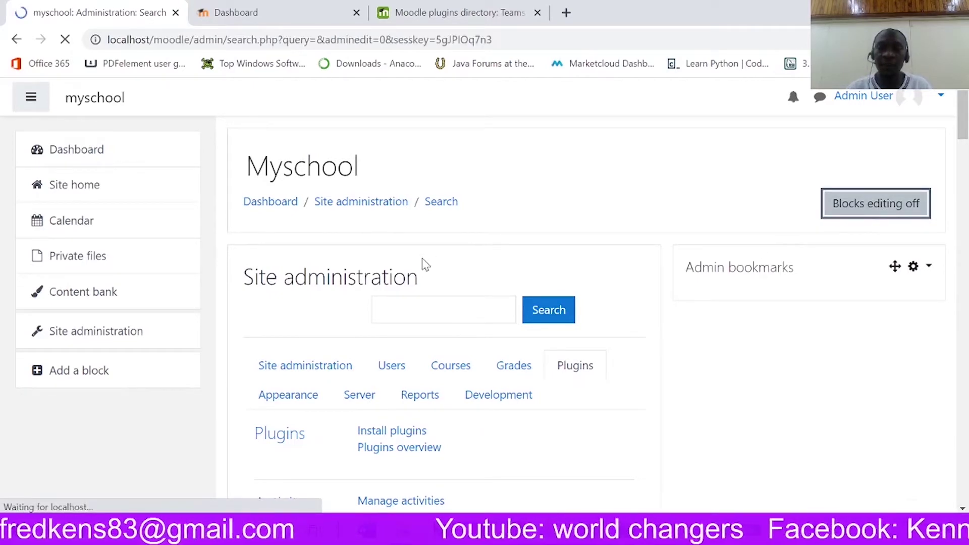
{"action": "scroll", "coordinate": [422, 362], "scroll_direction": "down", "scroll_amount": 6}
{"action": "scroll", "coordinate": [422, 363], "scroll_direction": "down", "scroll_amount": 15}
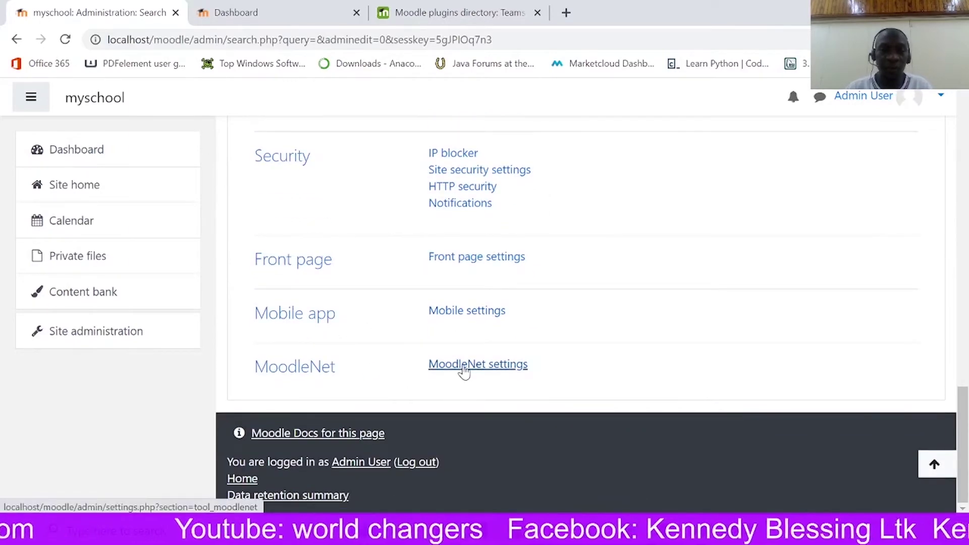
{"action": "scroll", "coordinate": [440, 346], "scroll_direction": "up", "scroll_amount": 10}
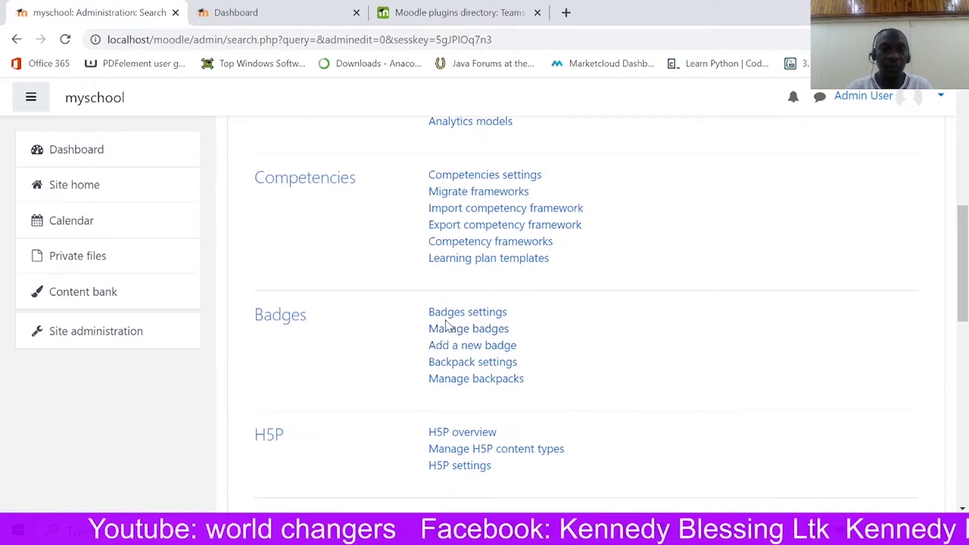
{"action": "scroll", "coordinate": [445, 326], "scroll_direction": "up", "scroll_amount": 5}
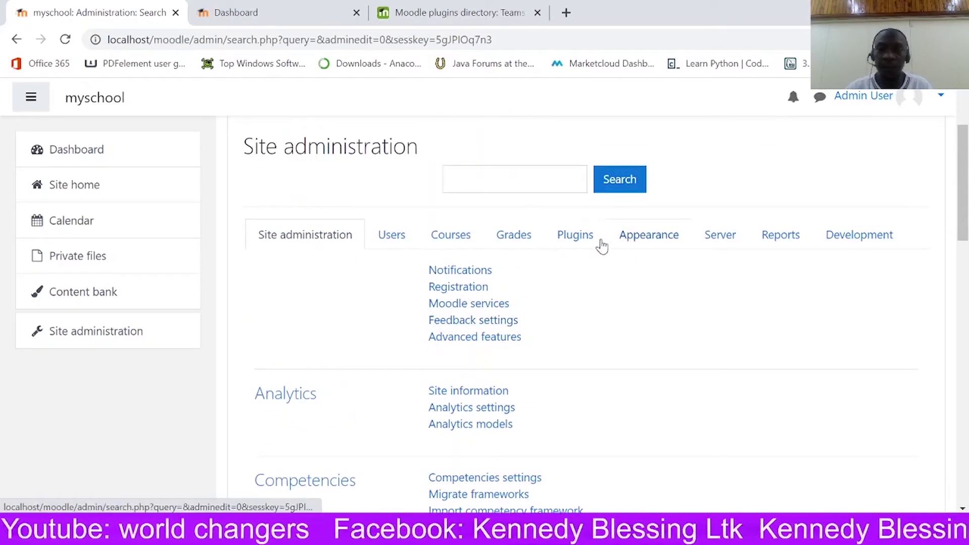
Step: Scroll to the Text editors section and open the Atto HTML editor settings category
{"action": "left_click", "coordinate": [577, 242]}
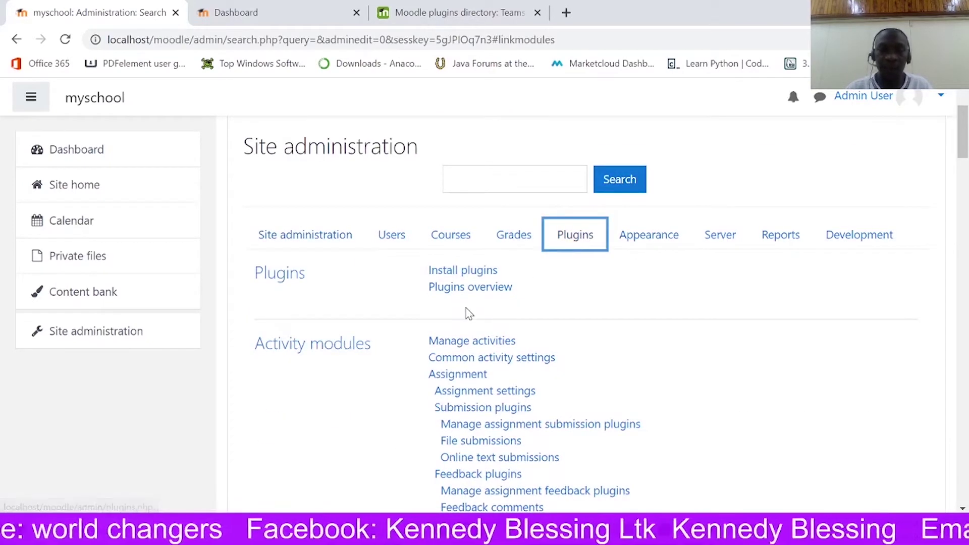
{"action": "scroll", "coordinate": [467, 313], "scroll_direction": "down", "scroll_amount": 15}
{"action": "scroll", "coordinate": [470, 317], "scroll_direction": "down", "scroll_amount": 18}
{"action": "scroll", "coordinate": [469, 317], "scroll_direction": "up", "scroll_amount": 7}
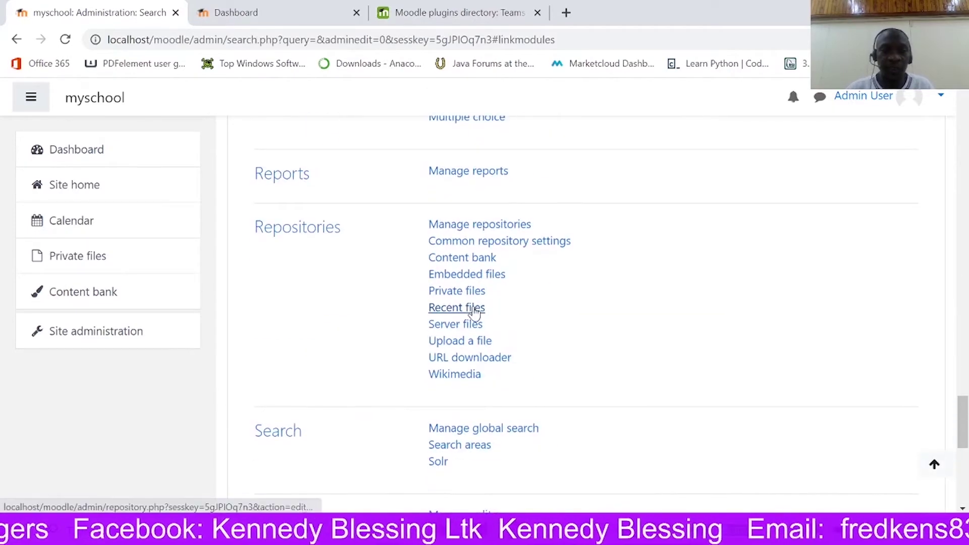
{"action": "scroll", "coordinate": [472, 321], "scroll_direction": "down", "scroll_amount": 4}
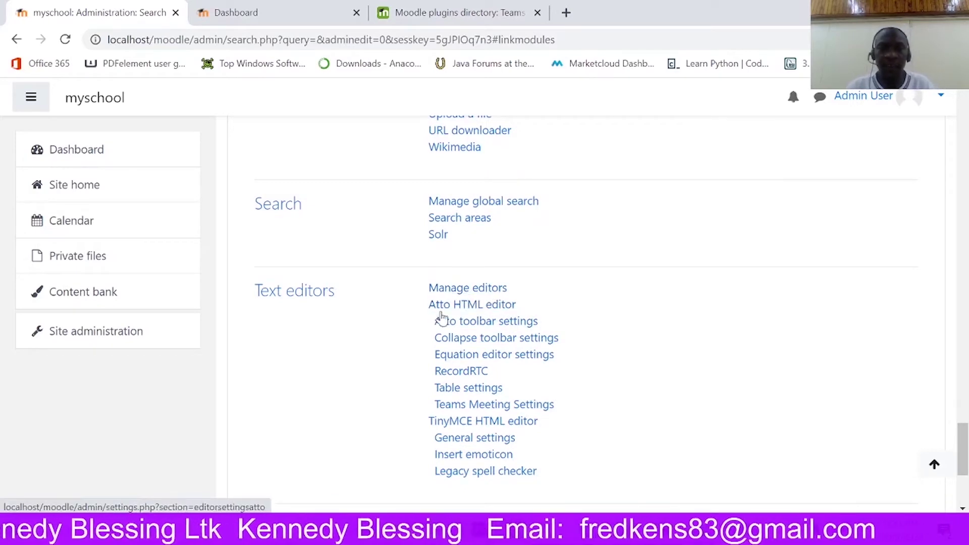
{"action": "left_click", "coordinate": [462, 305]}
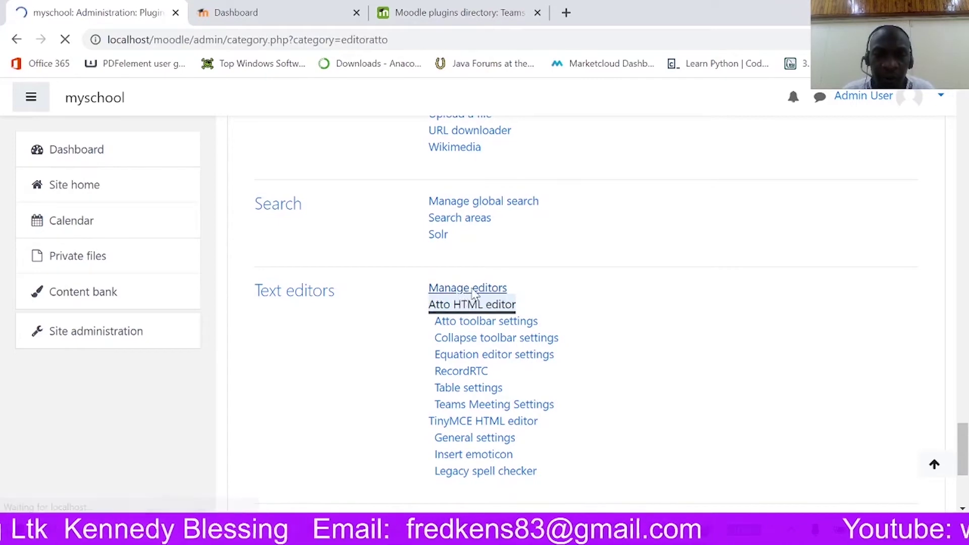
Step: Find the Teams Meeting plugin row and select its name 'teamsmeeting' to copy it
{"action": "scroll", "coordinate": [482, 303], "scroll_direction": "down", "scroll_amount": 20}
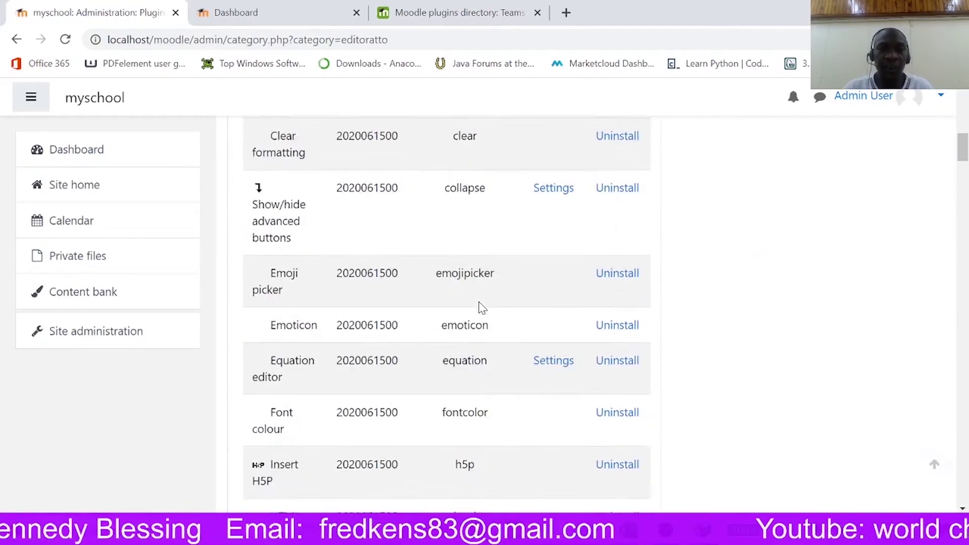
{"action": "scroll", "coordinate": [484, 304], "scroll_direction": "down", "scroll_amount": 15}
{"action": "scroll", "coordinate": [484, 304], "scroll_direction": "up", "scroll_amount": 16}
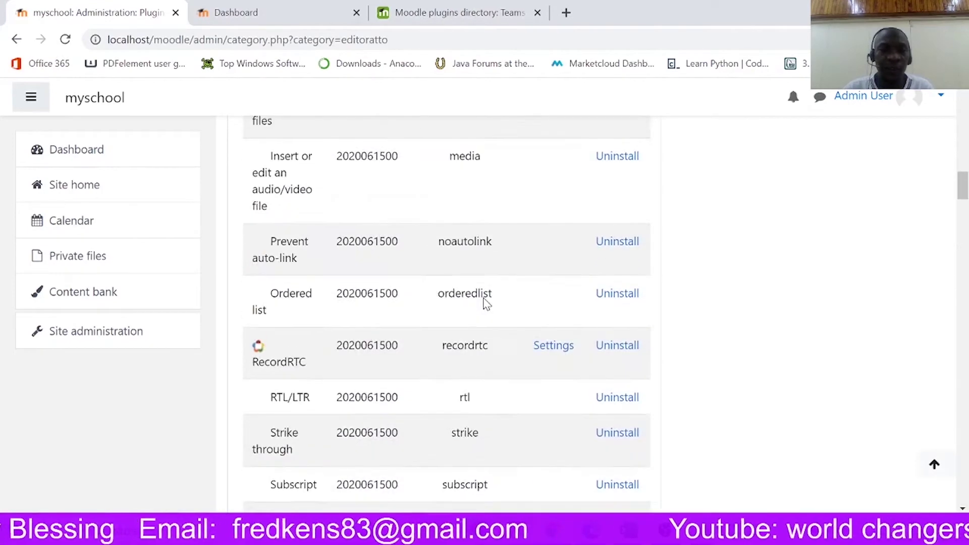
{"action": "scroll", "coordinate": [484, 304], "scroll_direction": "down", "scroll_amount": 3}
{"action": "scroll", "coordinate": [484, 304], "scroll_direction": "down", "scroll_amount": 3}
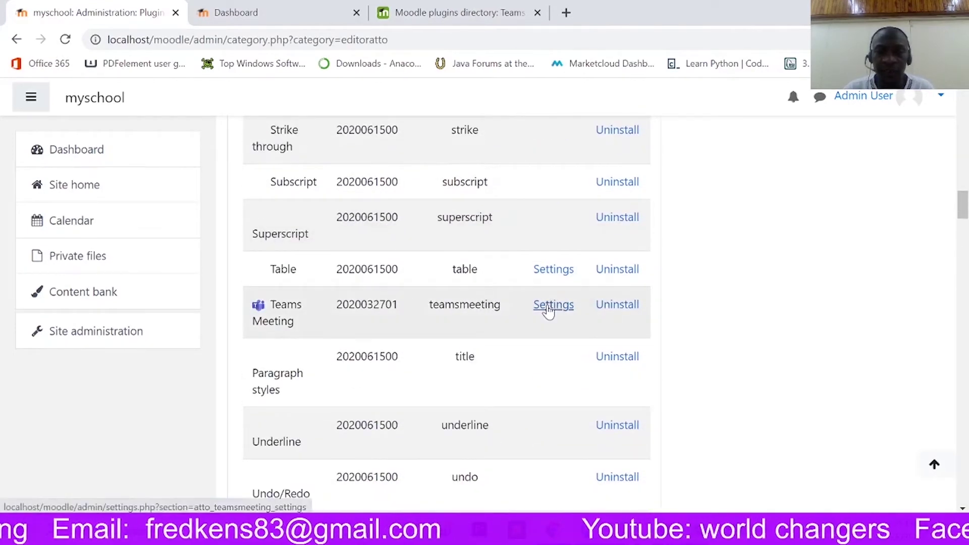
{"action": "scroll", "coordinate": [484, 304], "scroll_direction": "down", "scroll_amount": 9}
{"action": "scroll", "coordinate": [485, 304], "scroll_direction": "up", "scroll_amount": 9}
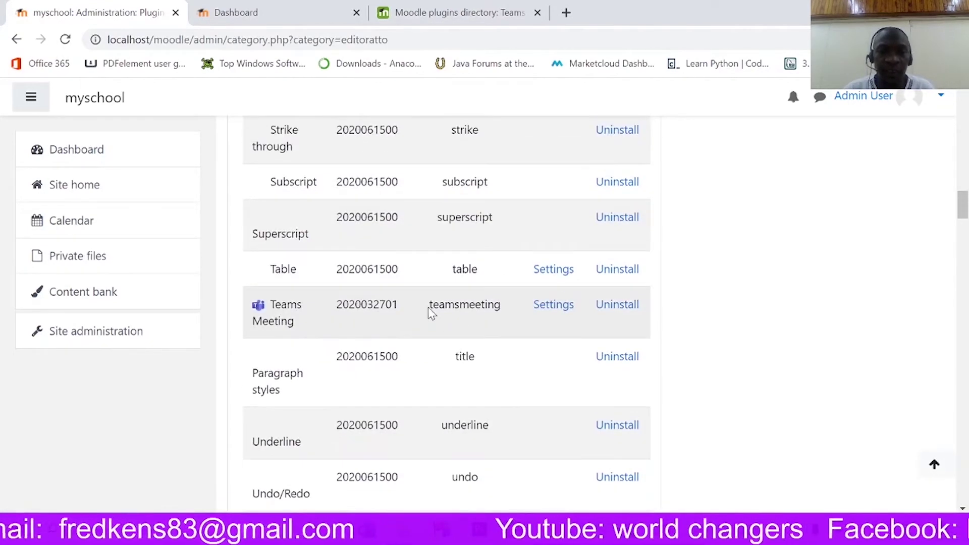
{"action": "left_click_drag", "start_coordinate": [429, 305], "coordinate": [505, 310]}
{"action": "key", "text": "ctrl+c"}
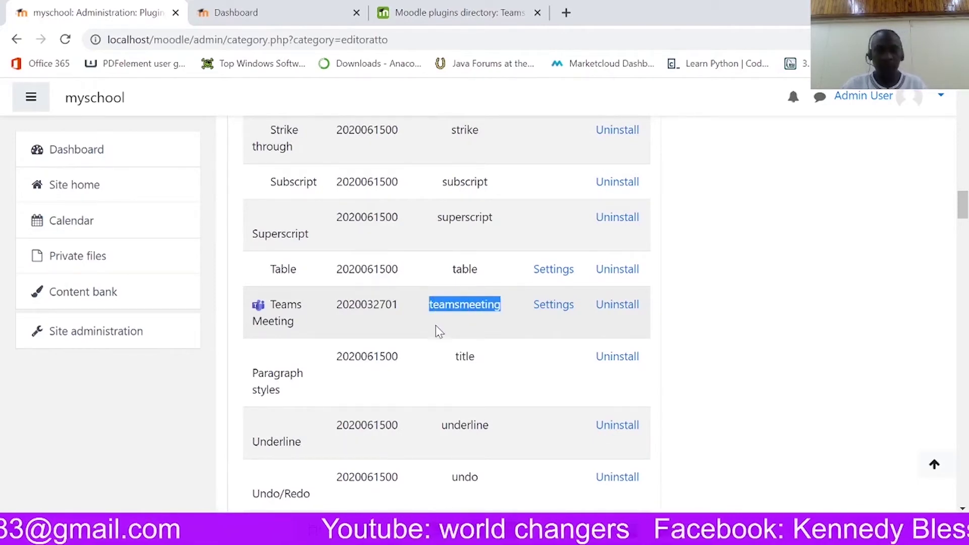
{"action": "scroll", "coordinate": [439, 331], "scroll_direction": "down", "scroll_amount": 10}
{"action": "scroll", "coordinate": [446, 260], "scroll_direction": "up", "scroll_amount": 5}
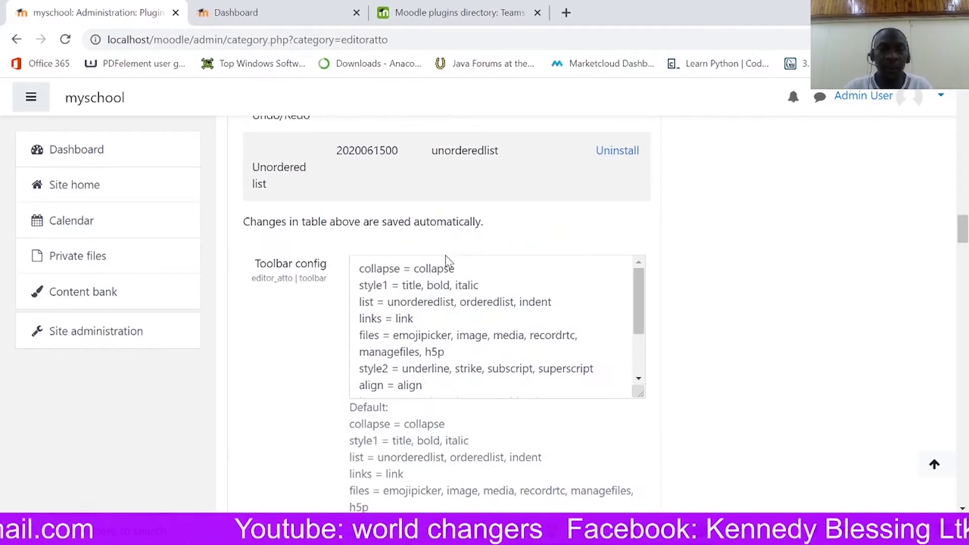
Step: Paste 'teamsmeeting' after html on the other line of the Toolbar config
{"action": "left_click", "coordinate": [422, 385]}
{"action": "scroll", "coordinate": [424, 353], "scroll_direction": "down", "scroll_amount": 5}
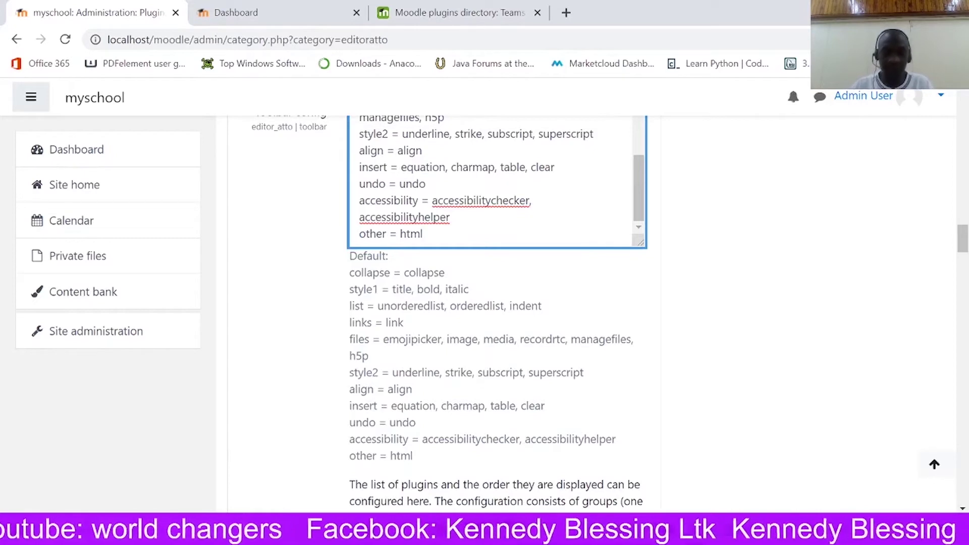
{"action": "key", "text": "ctrl+v"}
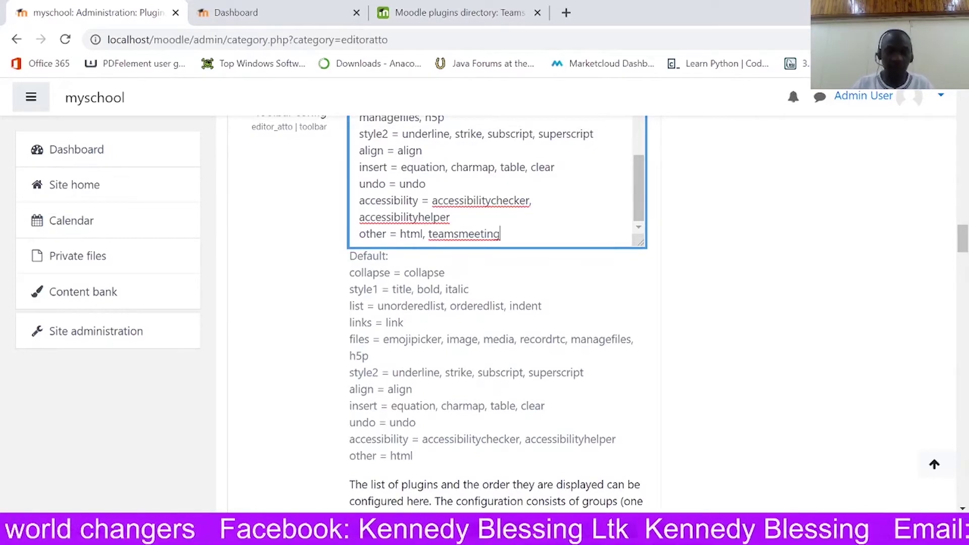
{"action": "scroll", "coordinate": [555, 347], "scroll_direction": "down", "scroll_amount": 15}
{"action": "scroll", "coordinate": [525, 343], "scroll_direction": "down", "scroll_amount": 20}
{"action": "scroll", "coordinate": [524, 344], "scroll_direction": "down", "scroll_amount": 2}
{"action": "scroll", "coordinate": [524, 344], "scroll_direction": "up", "scroll_amount": 15}
{"action": "scroll", "coordinate": [524, 344], "scroll_direction": "up", "scroll_amount": 15}
{"action": "scroll", "coordinate": [522, 343], "scroll_direction": "up", "scroll_amount": 4}
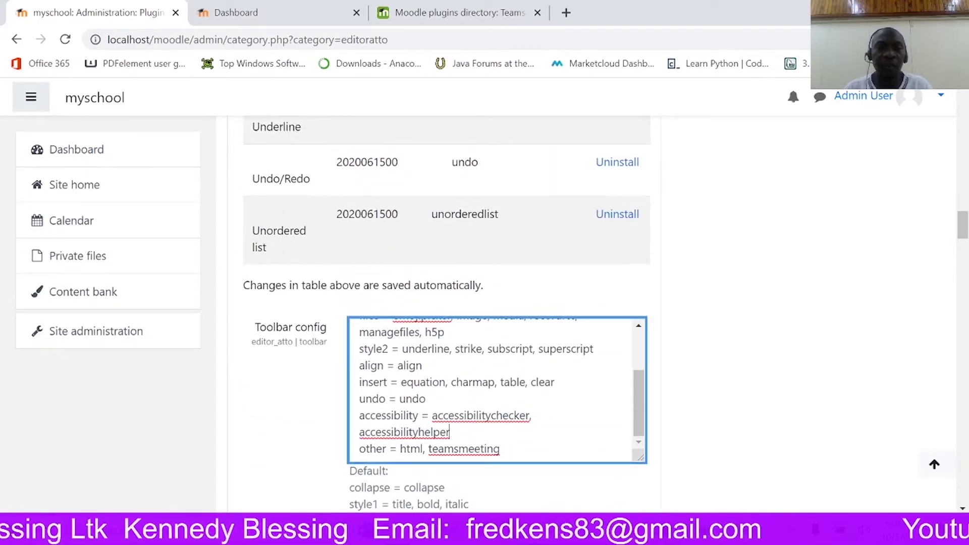
{"action": "scroll", "coordinate": [498, 388], "scroll_direction": "up", "scroll_amount": 2}
{"action": "scroll", "coordinate": [497, 389], "scroll_direction": "down", "scroll_amount": 2}
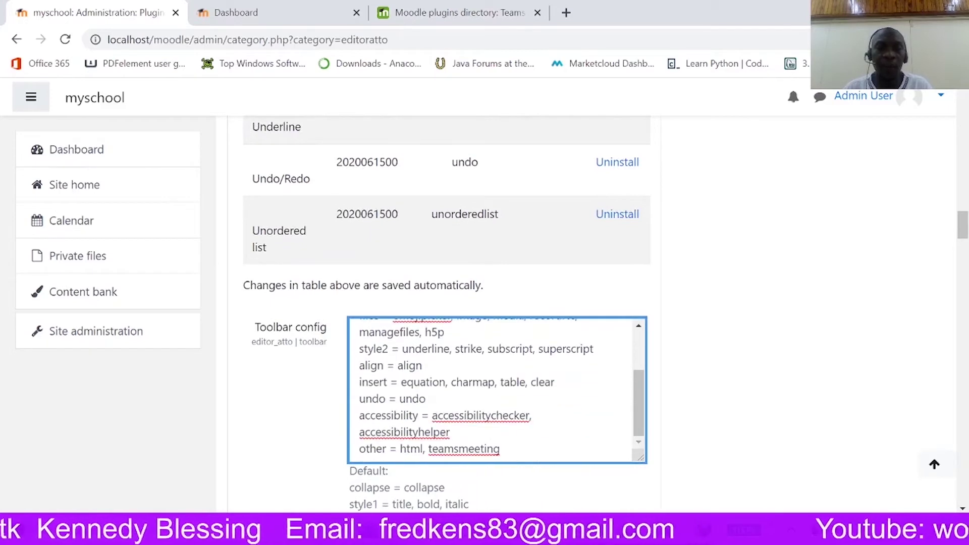
{"action": "scroll", "coordinate": [517, 437], "scroll_direction": "down", "scroll_amount": 2}
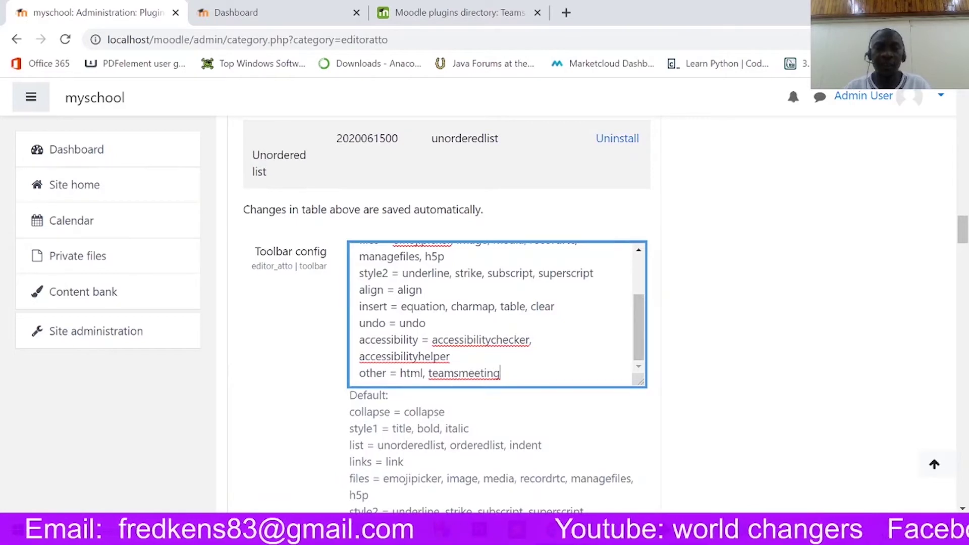
Step: Complete the other line as 'html, teamsmeeting, snippet' with comma separators
{"action": "type", "text": ", snippe"}
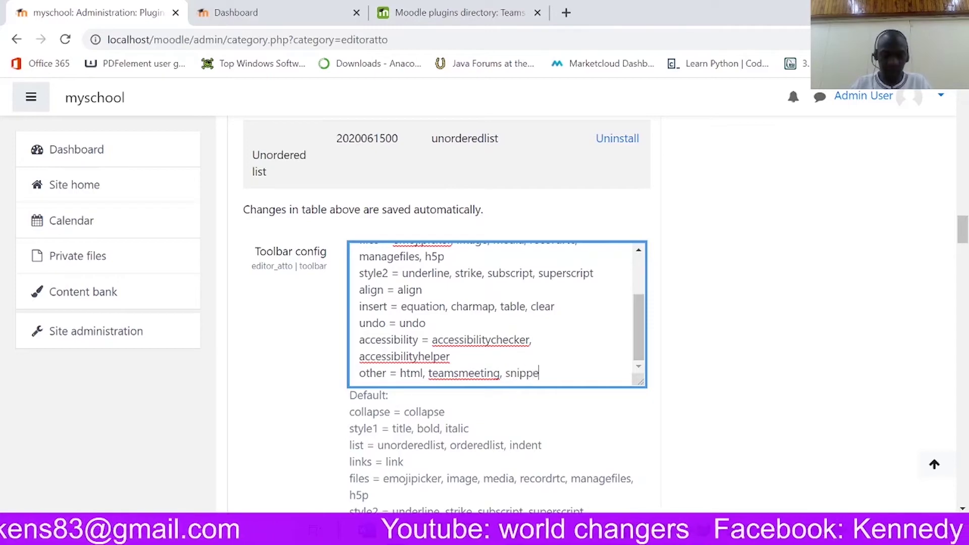
{"action": "left_click", "coordinate": [713, 287]}
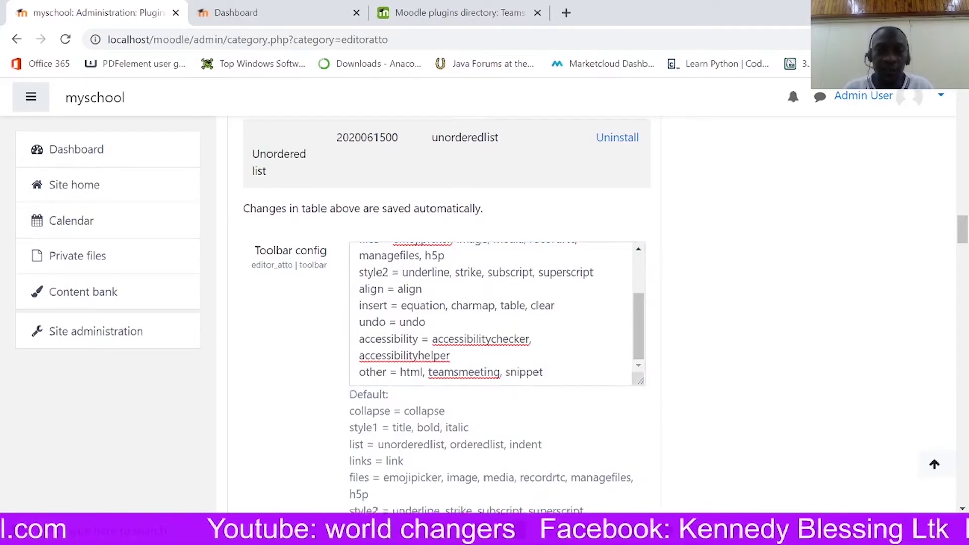
{"action": "scroll", "coordinate": [459, 267], "scroll_direction": "down", "scroll_amount": 4}
{"action": "scroll", "coordinate": [453, 273], "scroll_direction": "up", "scroll_amount": 6}
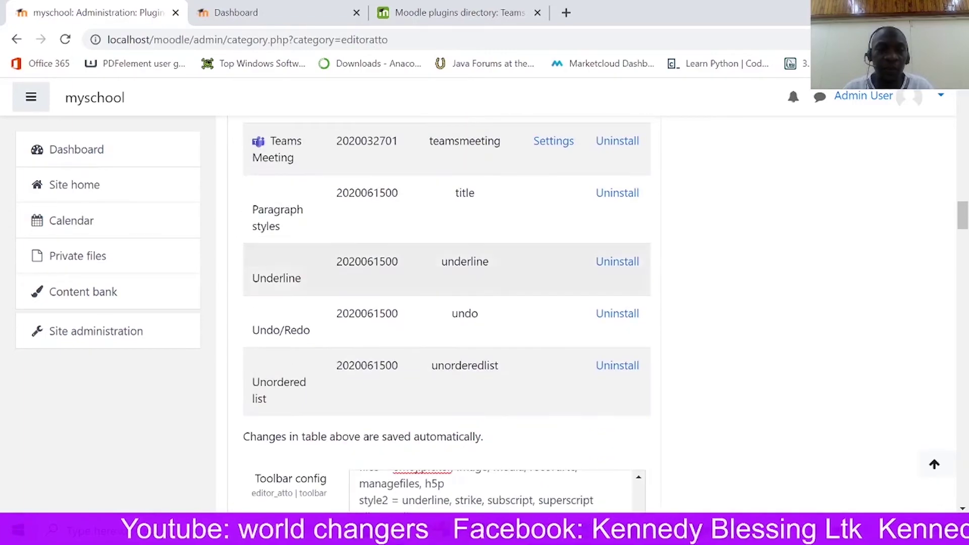
{"action": "scroll", "coordinate": [454, 279], "scroll_direction": "up", "scroll_amount": 3}
{"action": "scroll", "coordinate": [459, 280], "scroll_direction": "down", "scroll_amount": 15}
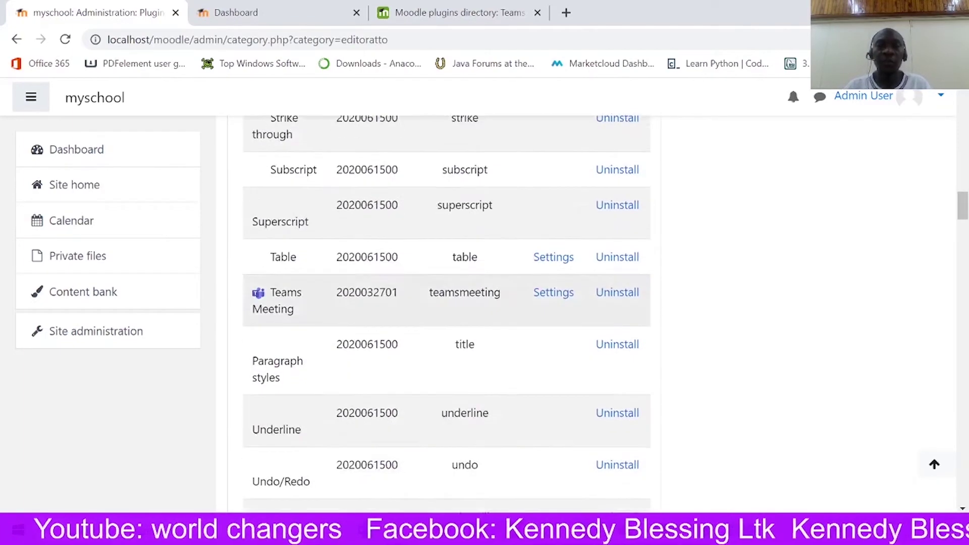
{"action": "scroll", "coordinate": [449, 315], "scroll_direction": "down", "scroll_amount": 10}
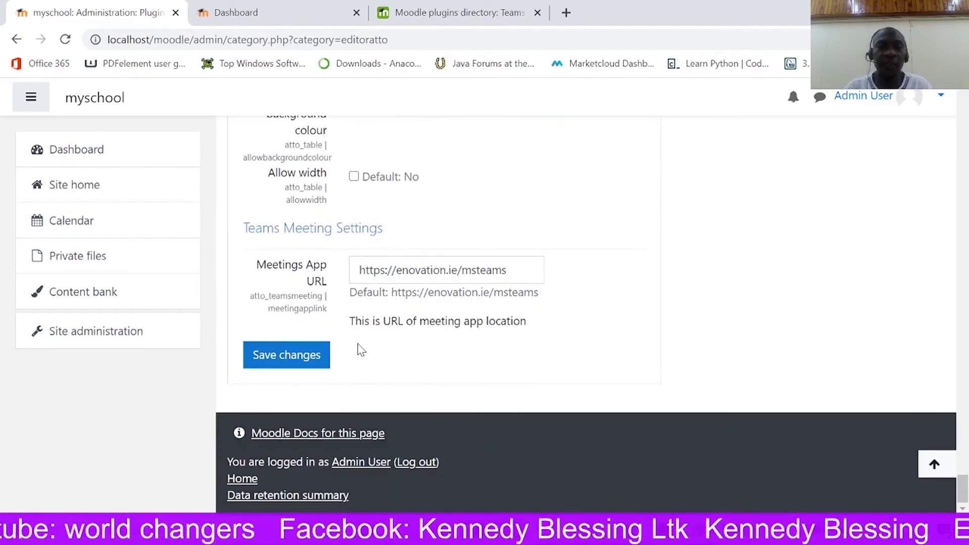
Step: Save the Atto settings and review the error about the uninstalled snippet plugin
{"action": "left_click", "coordinate": [304, 356]}
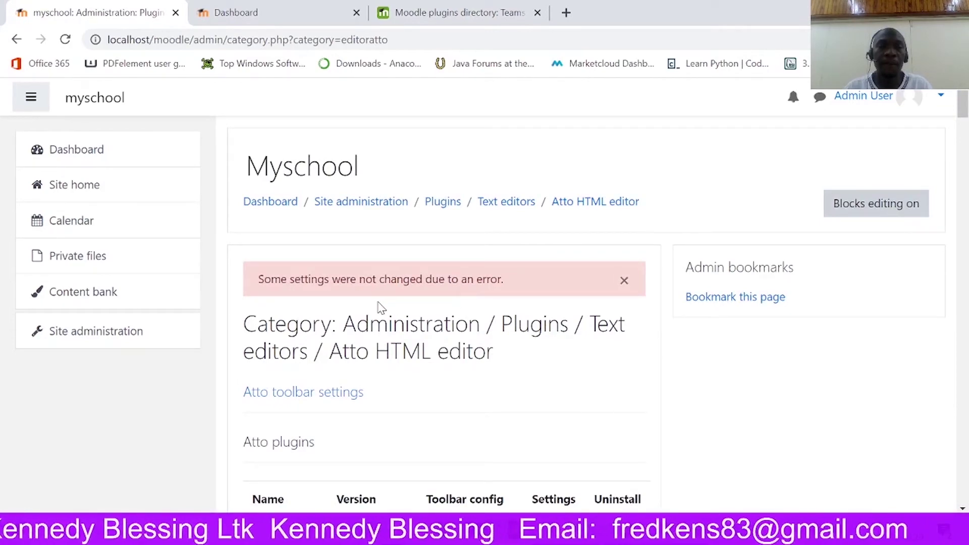
{"action": "scroll", "coordinate": [380, 308], "scroll_direction": "down", "scroll_amount": 20}
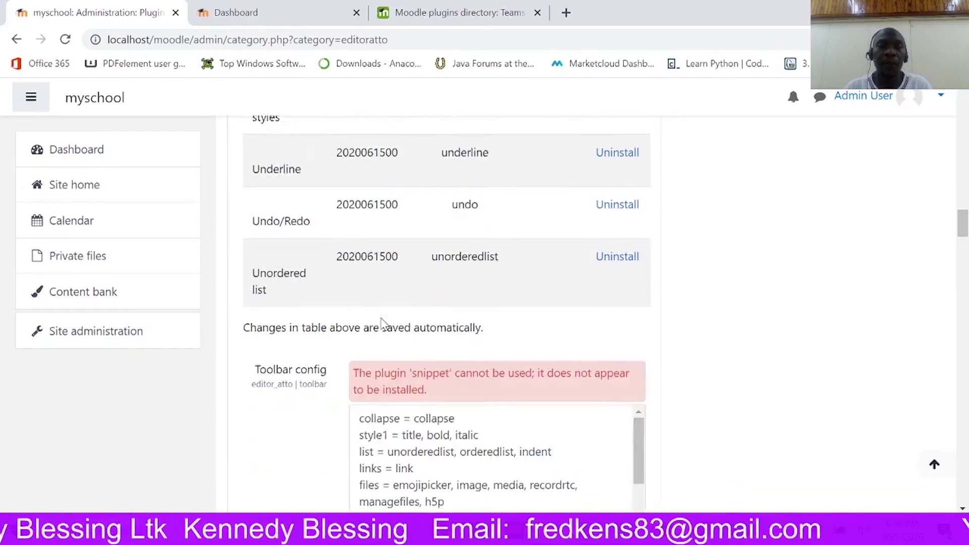
{"action": "scroll", "coordinate": [381, 322], "scroll_direction": "down", "scroll_amount": 15}
{"action": "scroll", "coordinate": [382, 321], "scroll_direction": "up", "scroll_amount": 15}
{"action": "scroll", "coordinate": [384, 321], "scroll_direction": "down", "scroll_amount": 2}
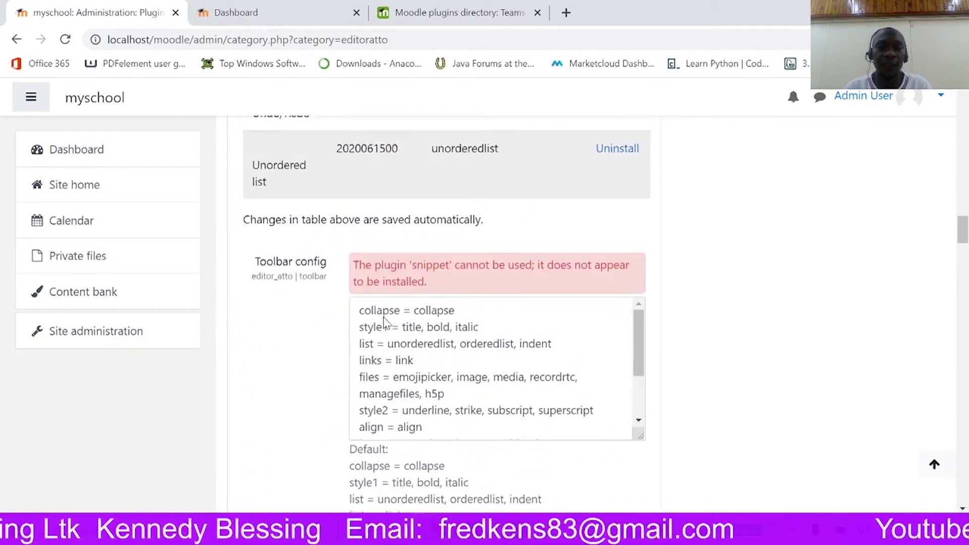
{"action": "scroll", "coordinate": [384, 321], "scroll_direction": "down", "scroll_amount": 1}
{"action": "scroll", "coordinate": [384, 328], "scroll_direction": "down", "scroll_amount": 7}
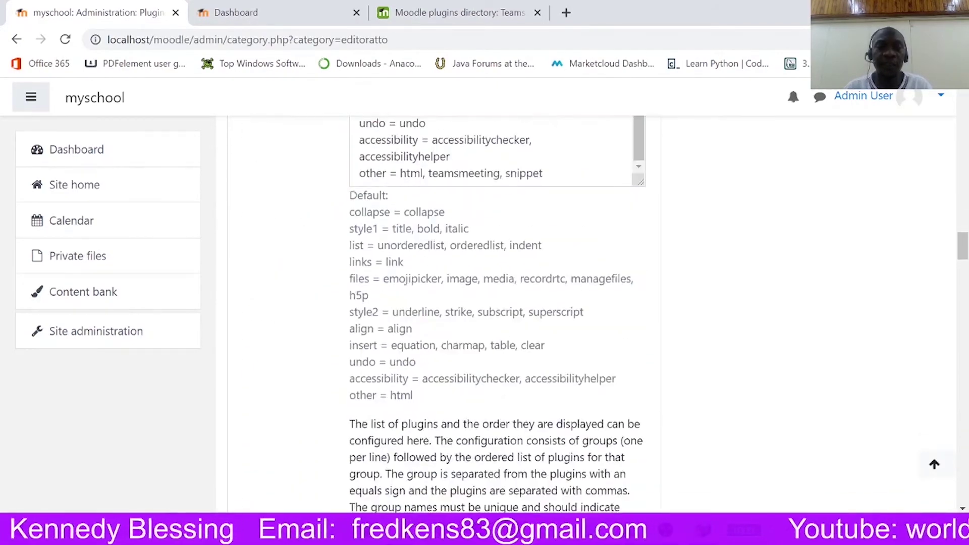
{"action": "scroll", "coordinate": [428, 331], "scroll_direction": "up", "scroll_amount": 5}
{"action": "scroll", "coordinate": [459, 333], "scroll_direction": "down", "scroll_amount": 3}
Step: Remove snippet so the other line reads 'html, teamsmeeting', and save again
{"action": "left_click", "coordinate": [544, 325]}
{"action": "key", "text": "BackSpace"}
{"action": "key", "text": "BackSpace"}
{"action": "key", "text": "BackSpace"}
{"action": "key", "text": "BackSpace"}
{"action": "key", "text": "BackSpace"}
{"action": "key", "text": "BackSpace"}
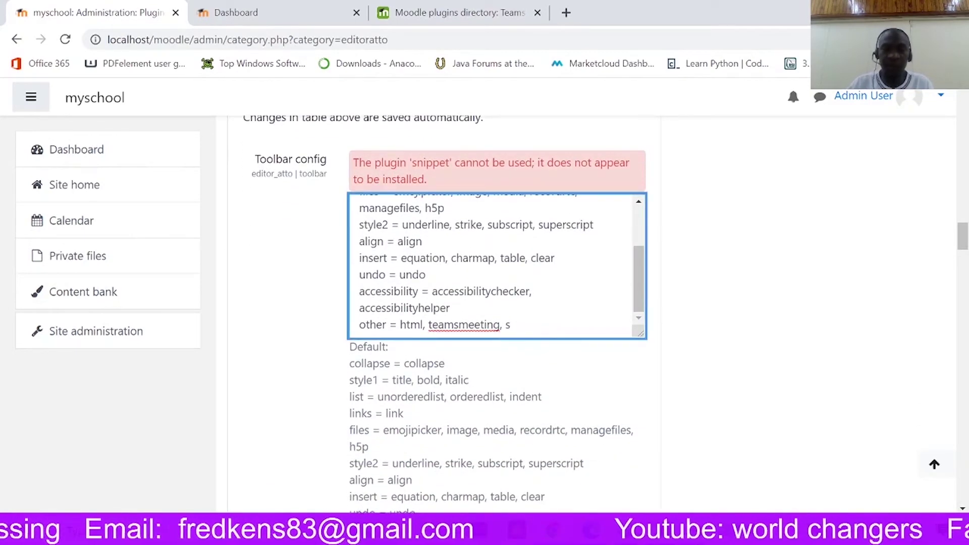
{"action": "key", "text": "BackSpace"}
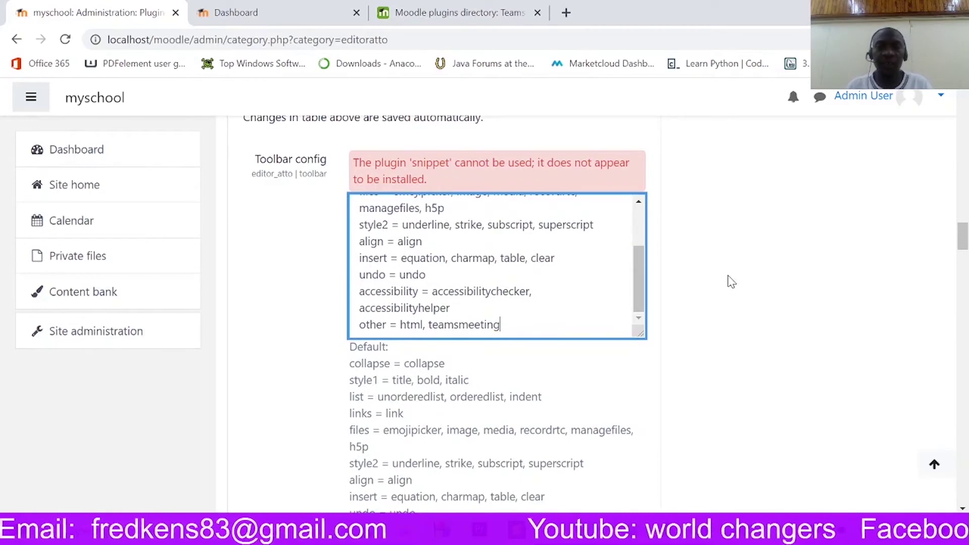
{"action": "scroll", "coordinate": [757, 293], "scroll_direction": "down", "scroll_amount": 3}
{"action": "scroll", "coordinate": [791, 302], "scroll_direction": "down", "scroll_amount": 20}
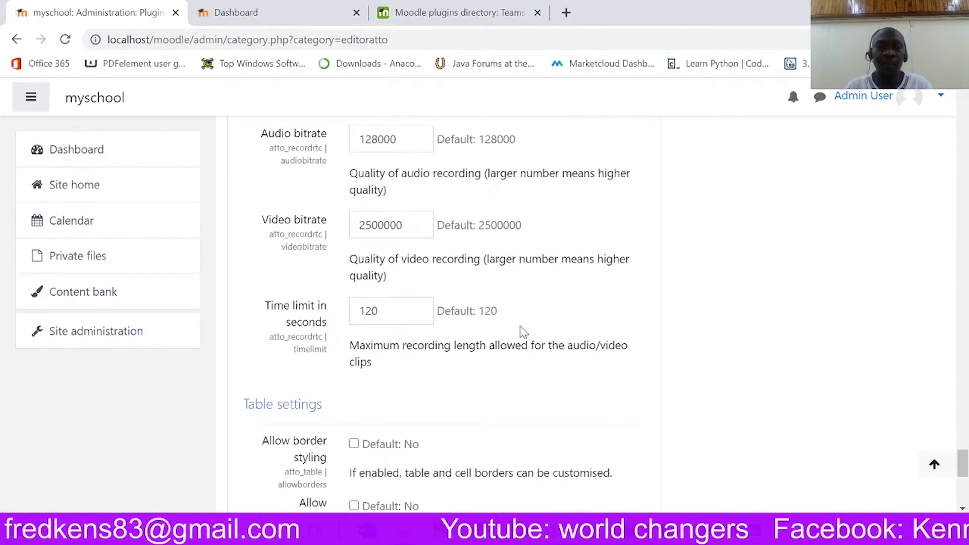
{"action": "left_click", "coordinate": [285, 361]}
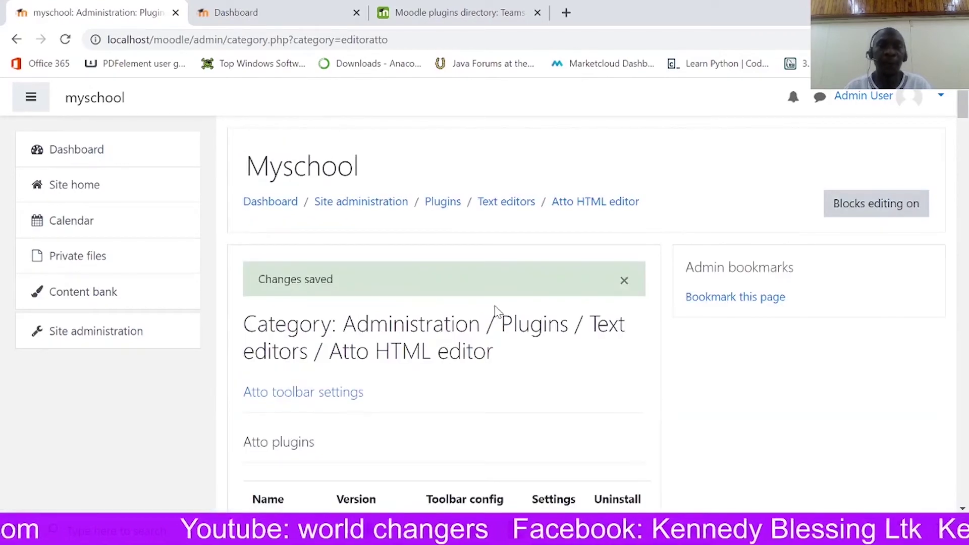
{"action": "scroll", "coordinate": [478, 314], "scroll_direction": "down", "scroll_amount": 6}
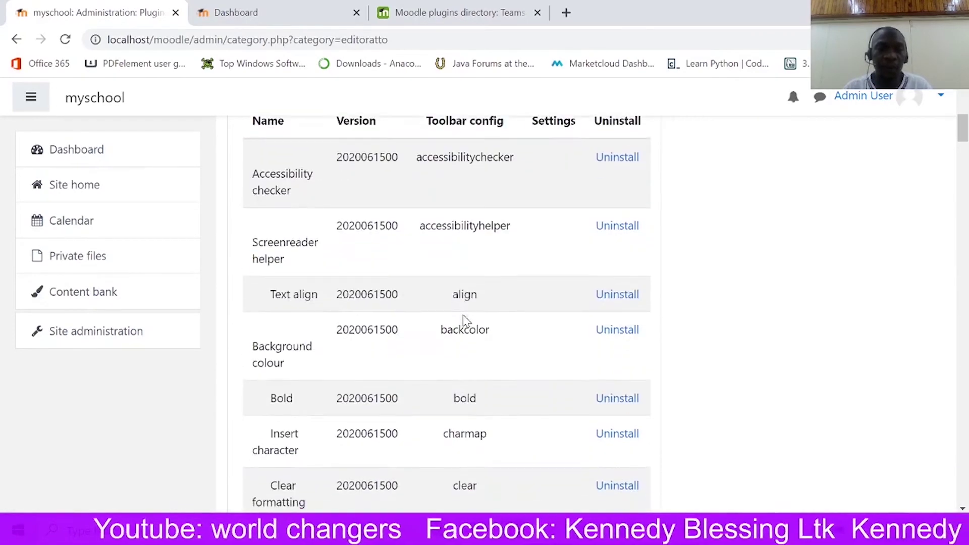
{"action": "scroll", "coordinate": [463, 320], "scroll_direction": "up", "scroll_amount": 5}
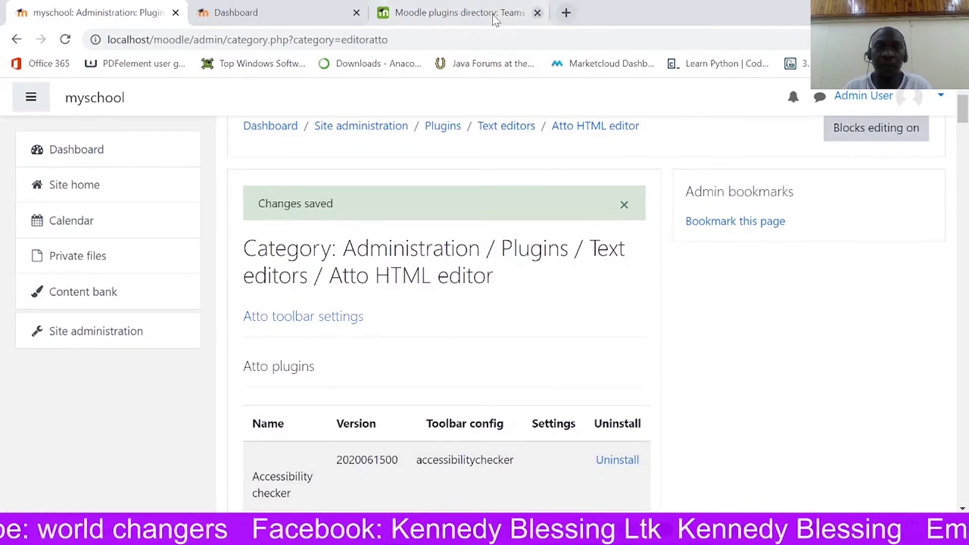
Step: Navigate from the Dashboard through Site home to the Moodify course
{"action": "left_click", "coordinate": [269, 9]}
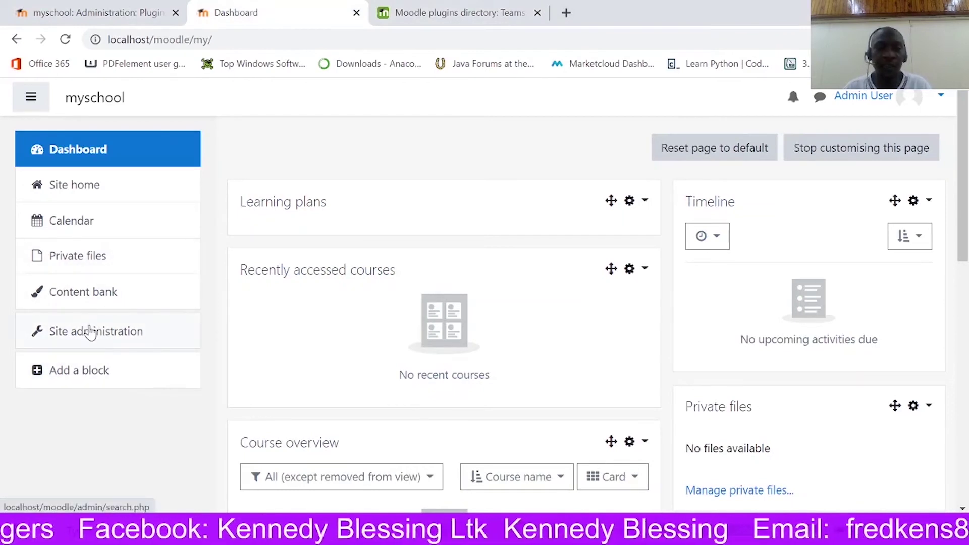
{"action": "left_click", "coordinate": [87, 183]}
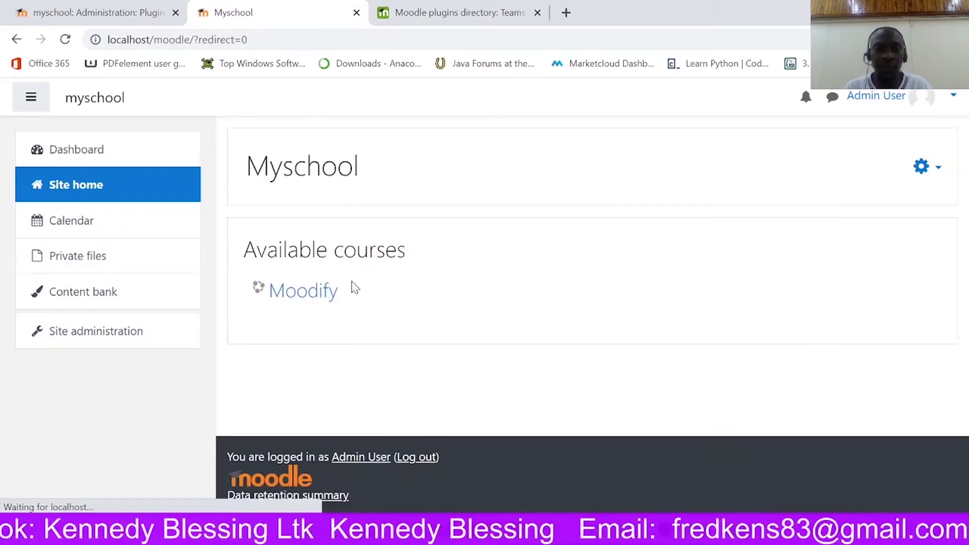
{"action": "left_click", "coordinate": [277, 295]}
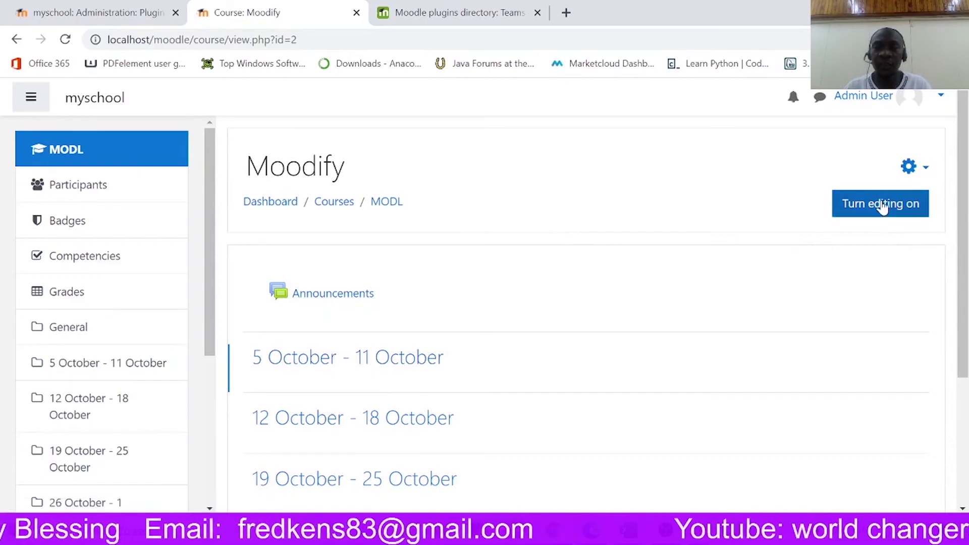
Step: Turn editing on and add a Label to the Moodify General section
{"action": "left_click", "coordinate": [869, 211]}
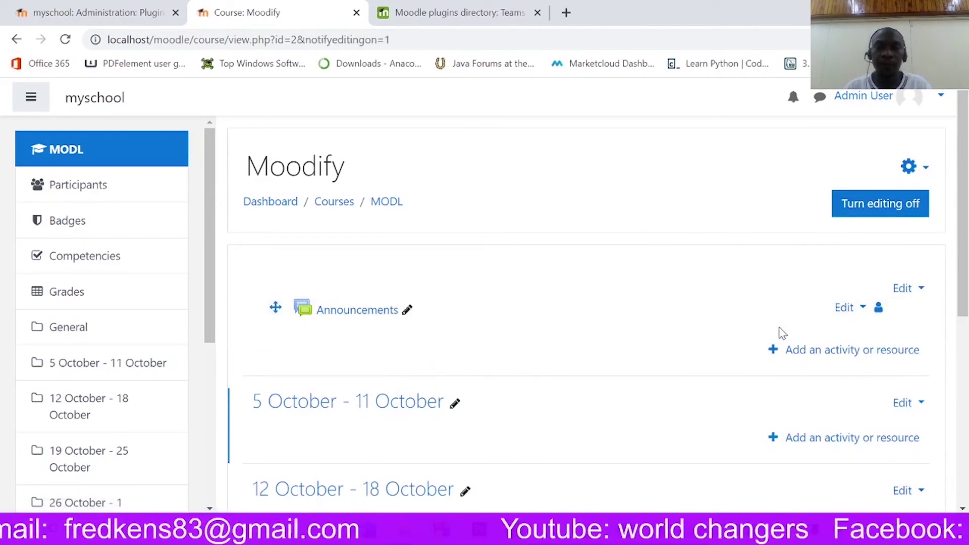
{"action": "left_click", "coordinate": [813, 356]}
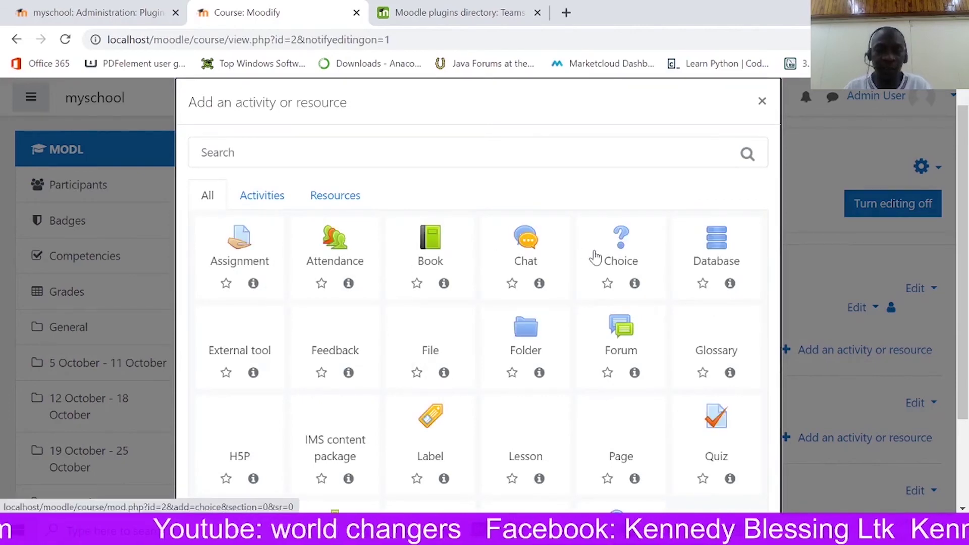
{"action": "scroll", "coordinate": [589, 297], "scroll_direction": "down", "scroll_amount": 3}
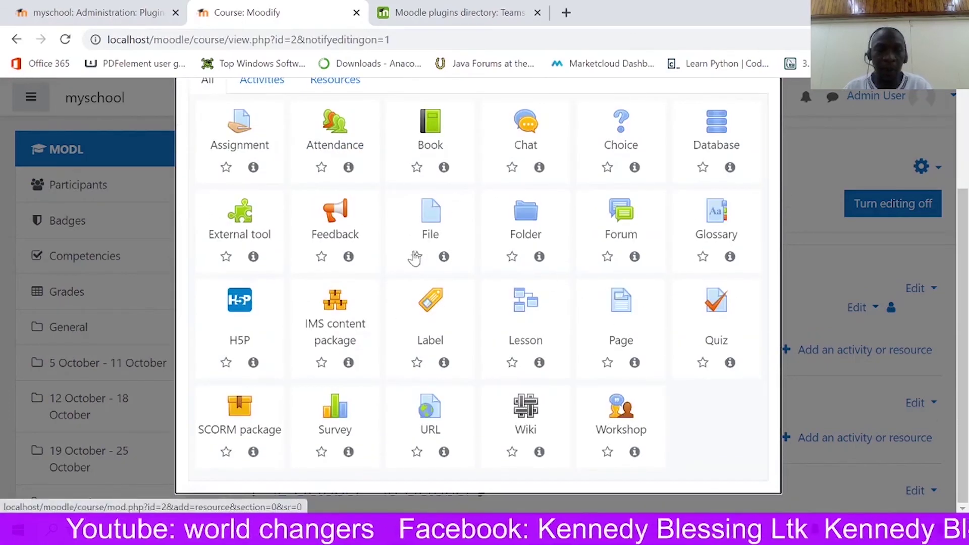
{"action": "left_click", "coordinate": [448, 311]}
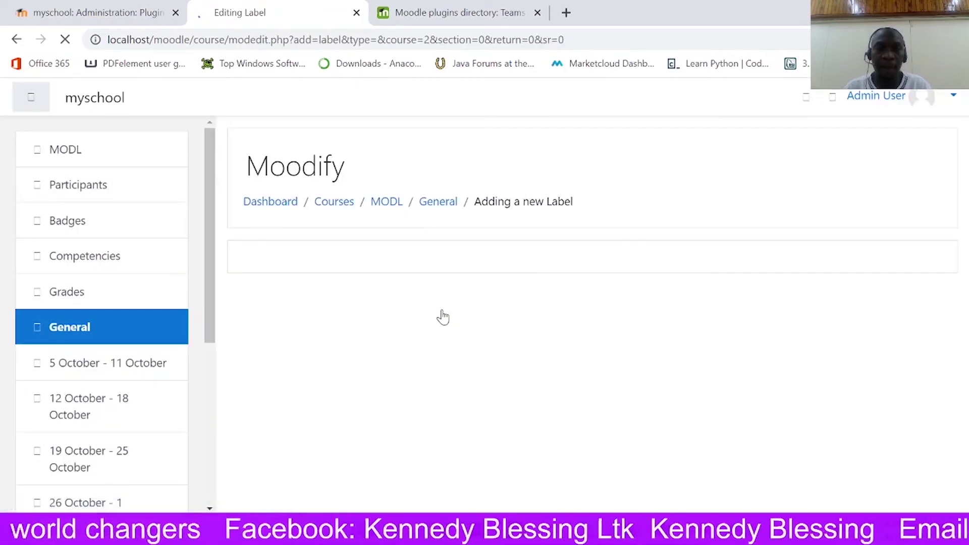
Step: Expand the Label text editor toolbar to show all rows, including the Teams Meeting icon
{"action": "scroll", "coordinate": [528, 323], "scroll_direction": "down", "scroll_amount": 5}
{"action": "scroll", "coordinate": [528, 323], "scroll_direction": "up", "scroll_amount": 4}
{"action": "left_click", "coordinate": [445, 271]}
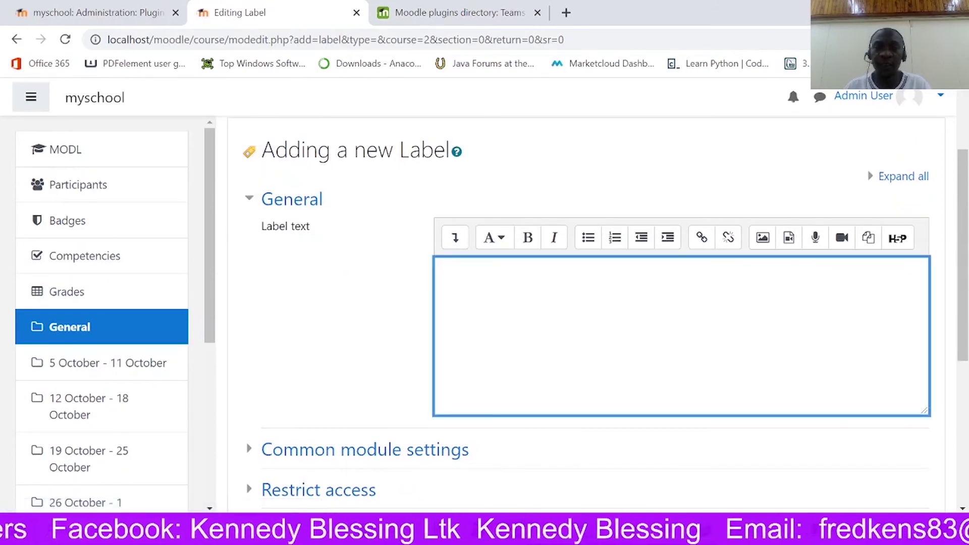
{"action": "left_click", "coordinate": [456, 240]}
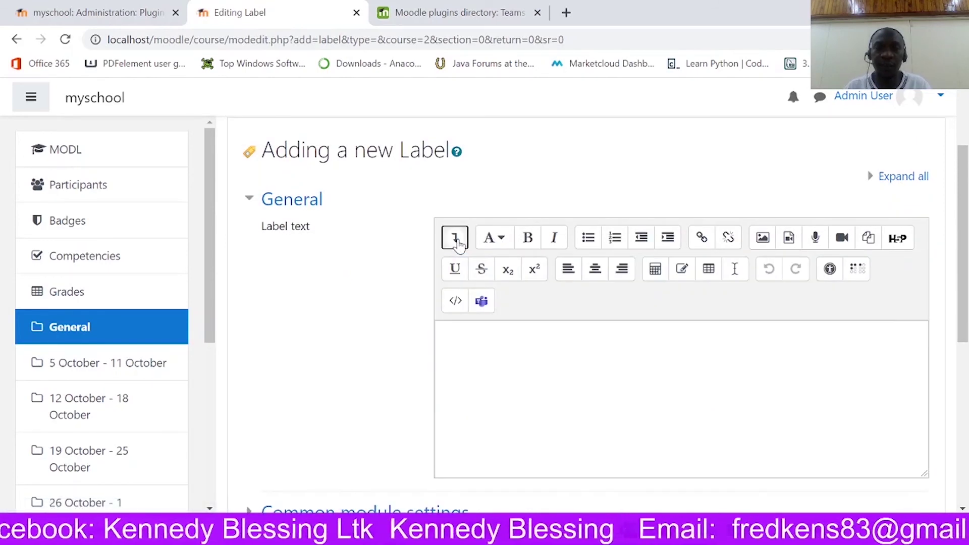